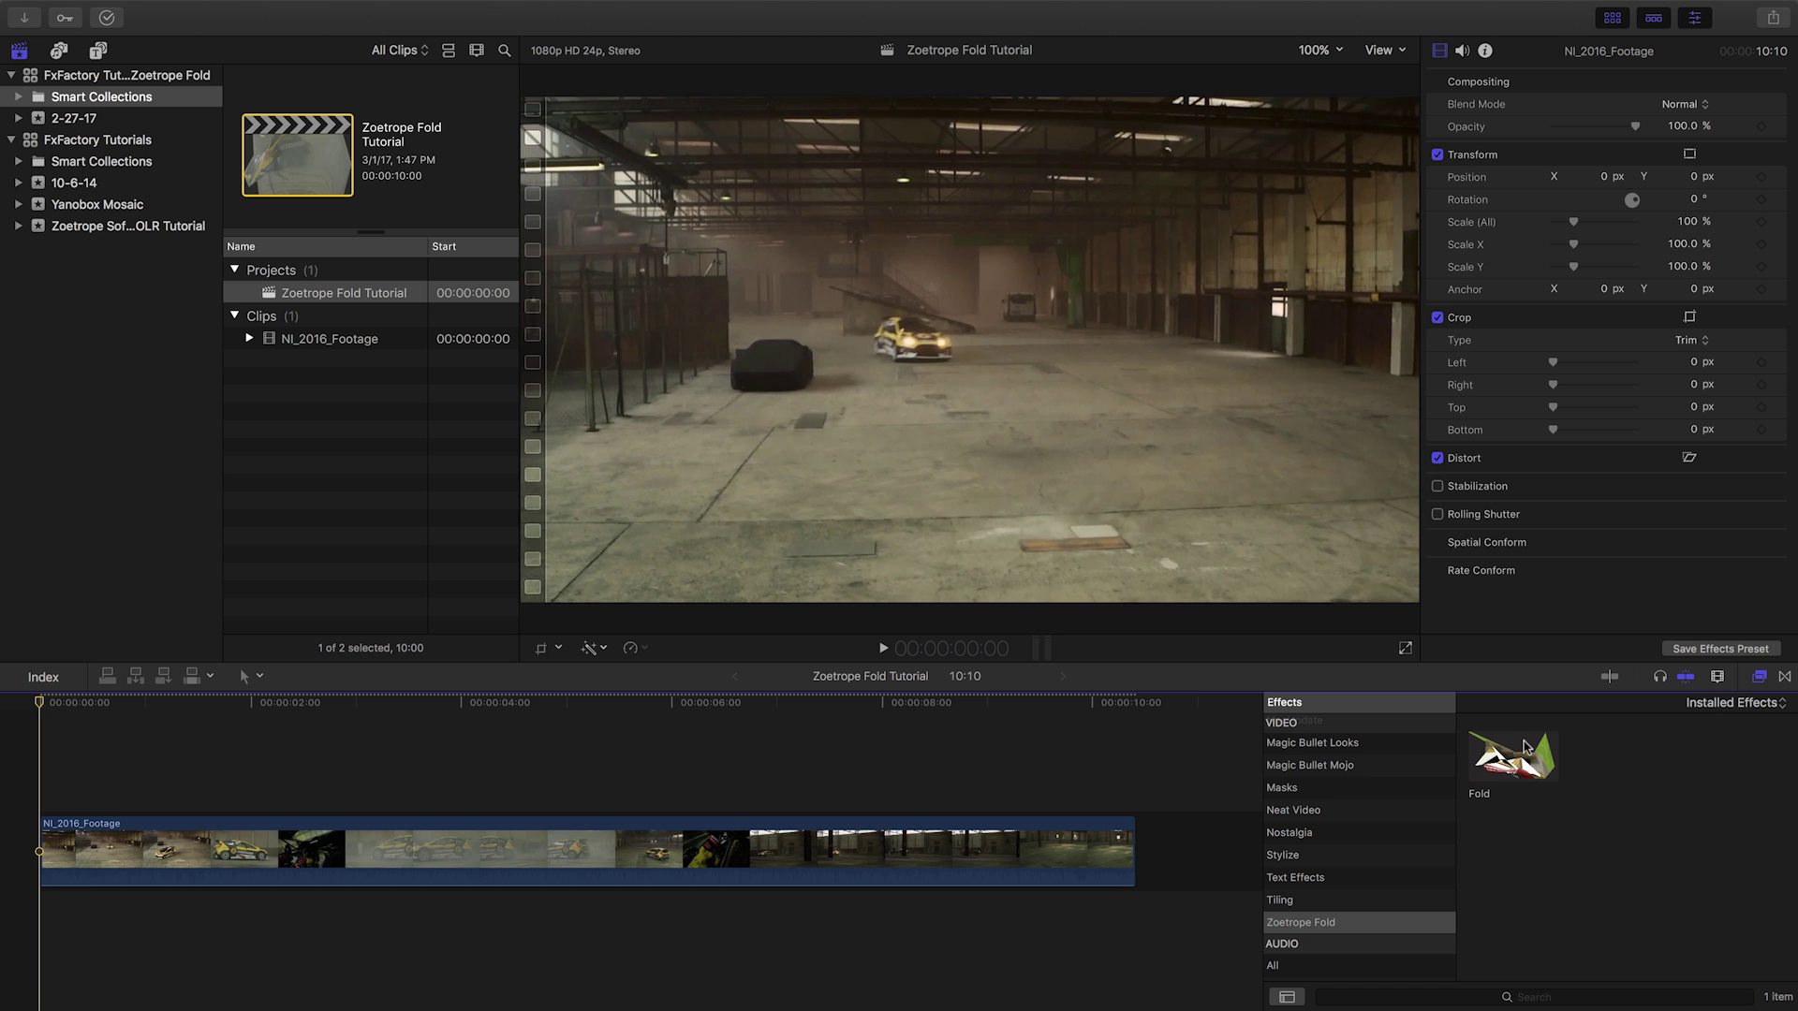
Apply the Fold effect to the warehouse clip, preview it, and enable the background fill.
left_click_drag(517, 816, 494, 844)
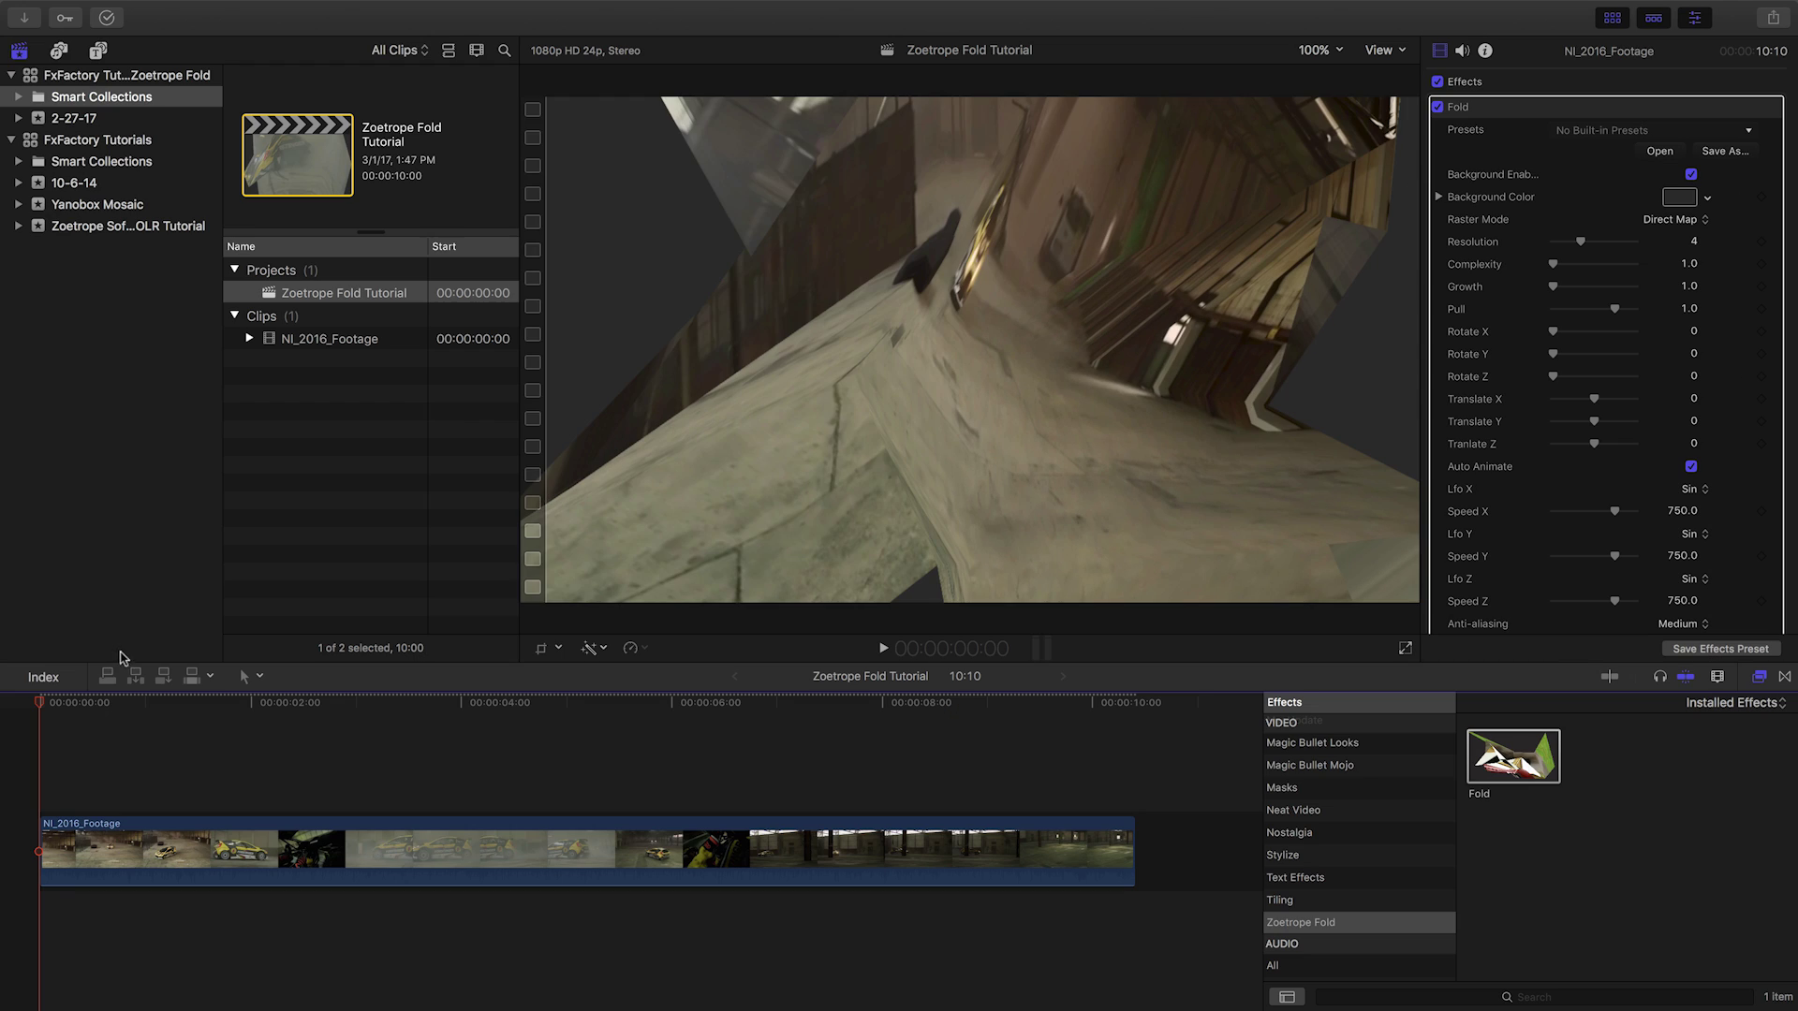
key("space")
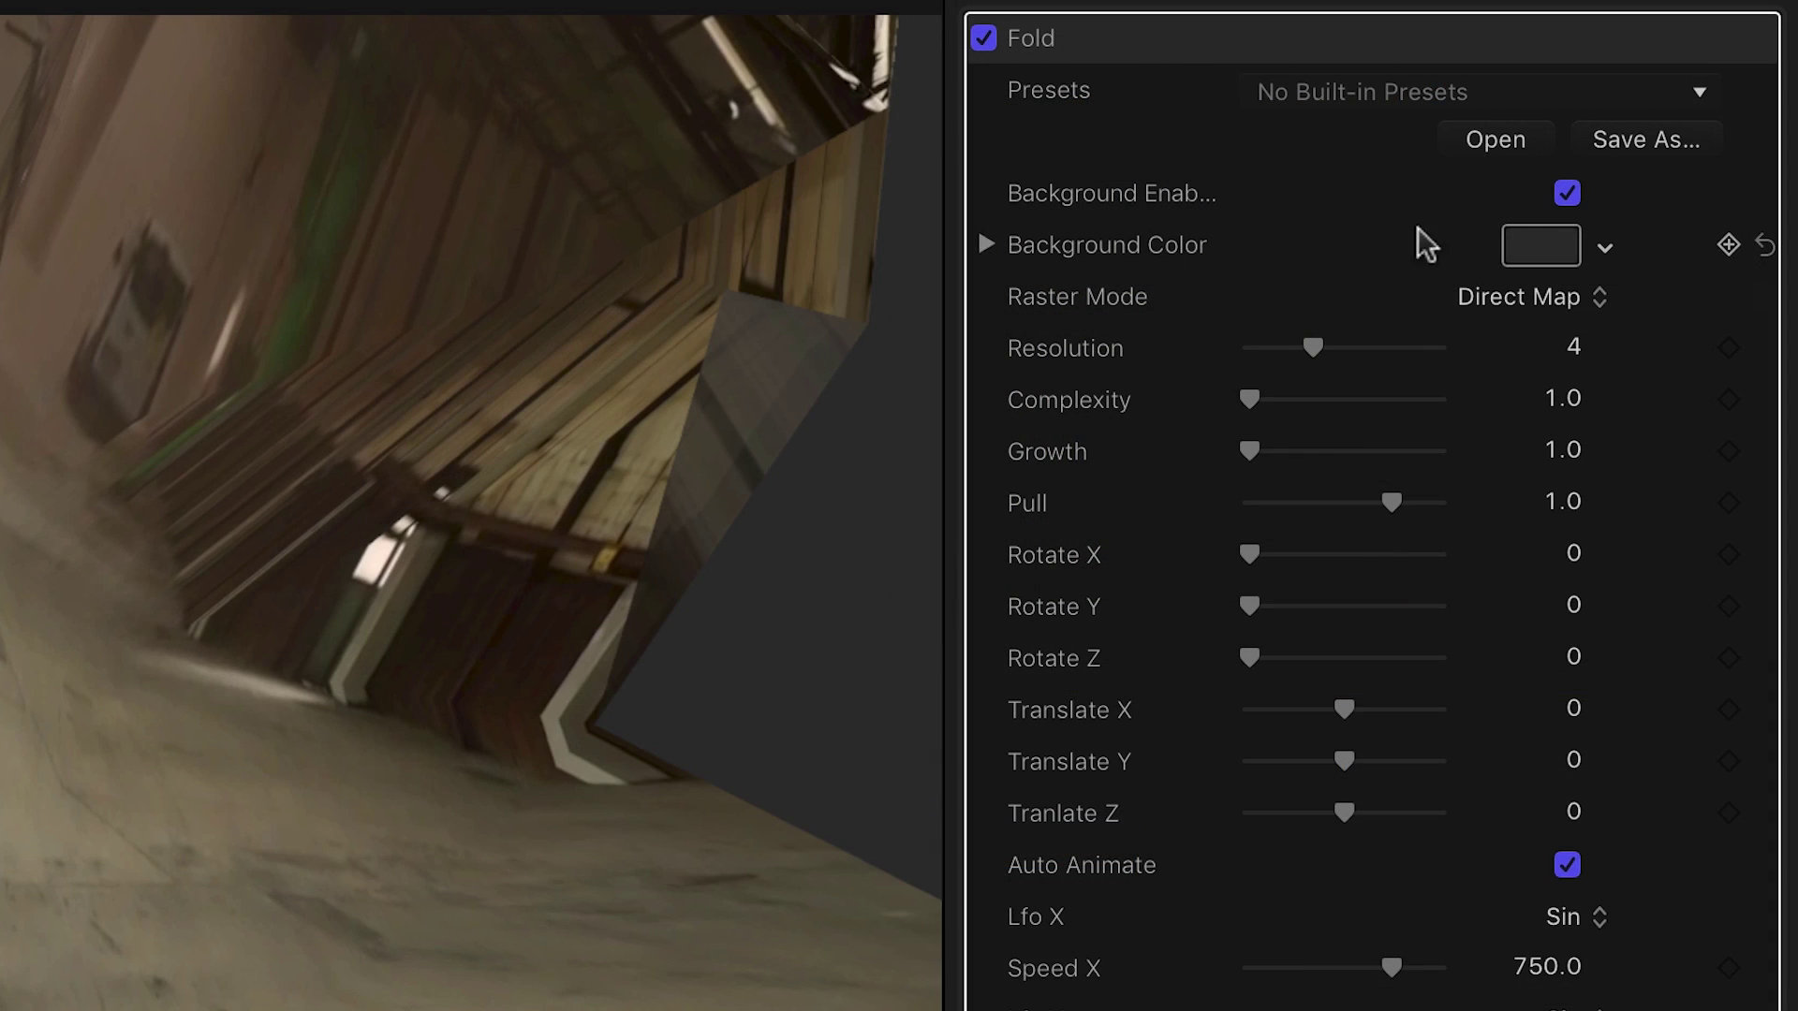
left_click(1569, 193)
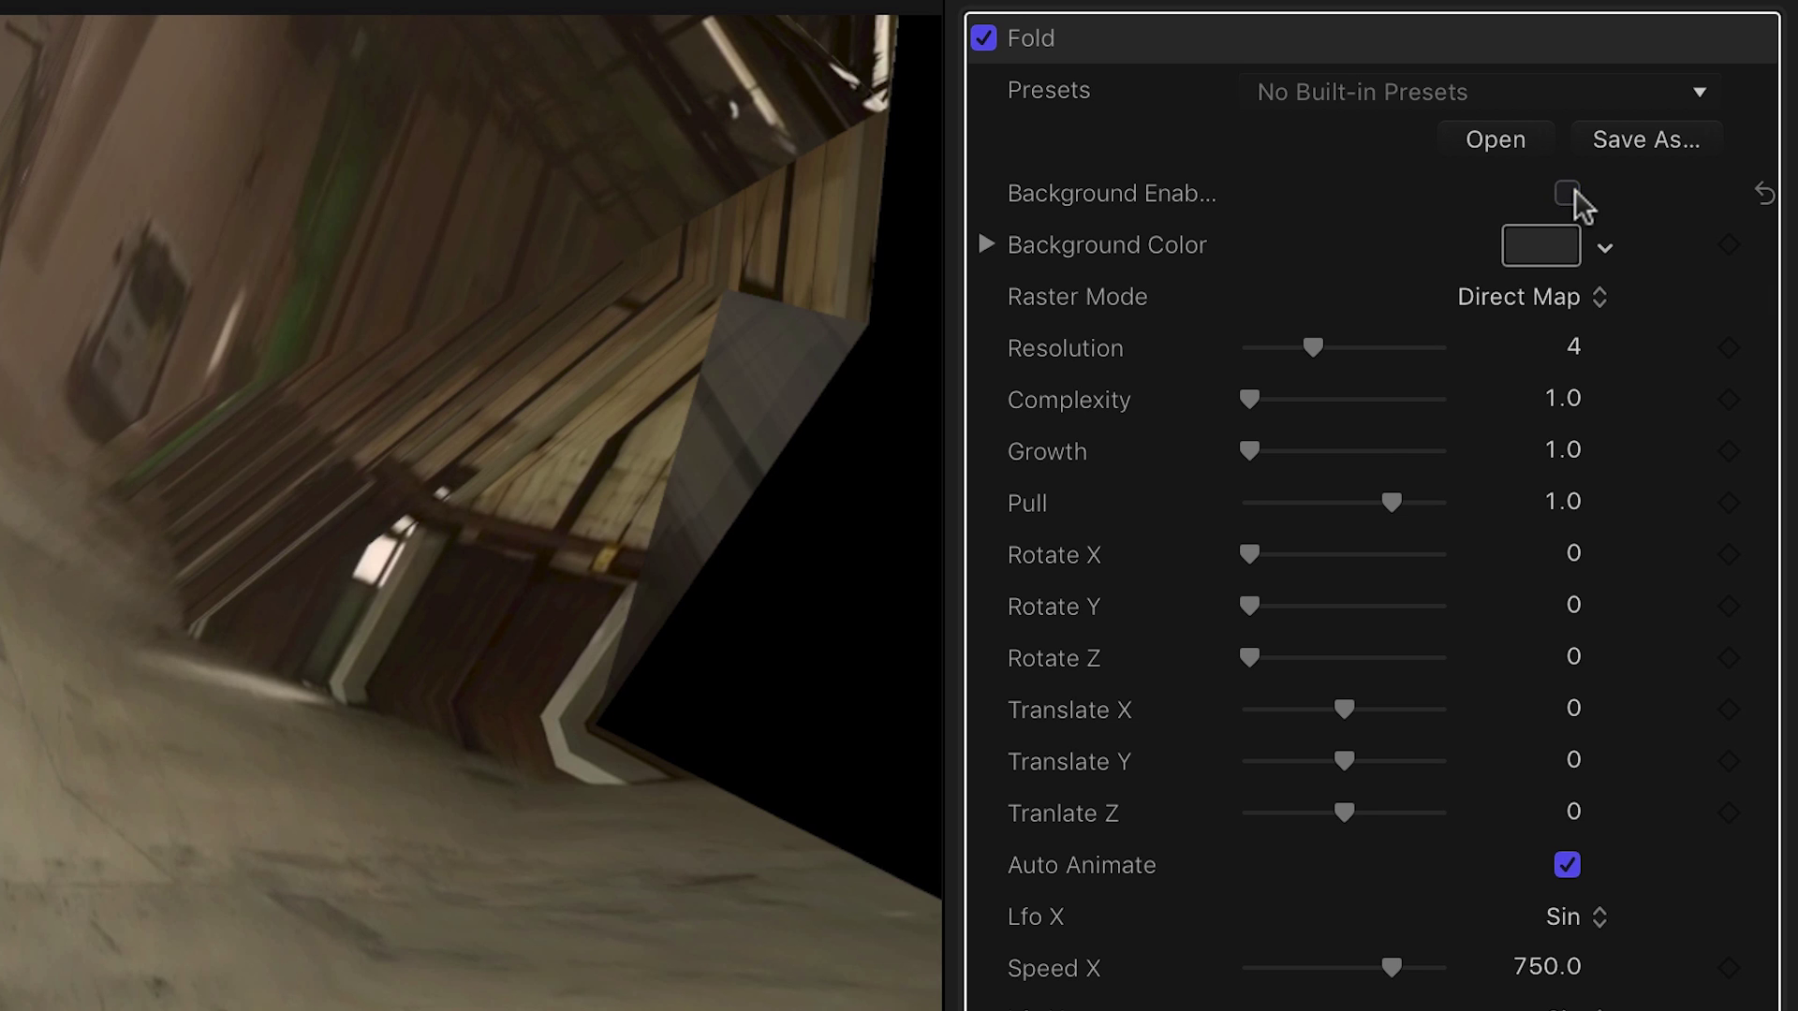
left_click(1569, 193)
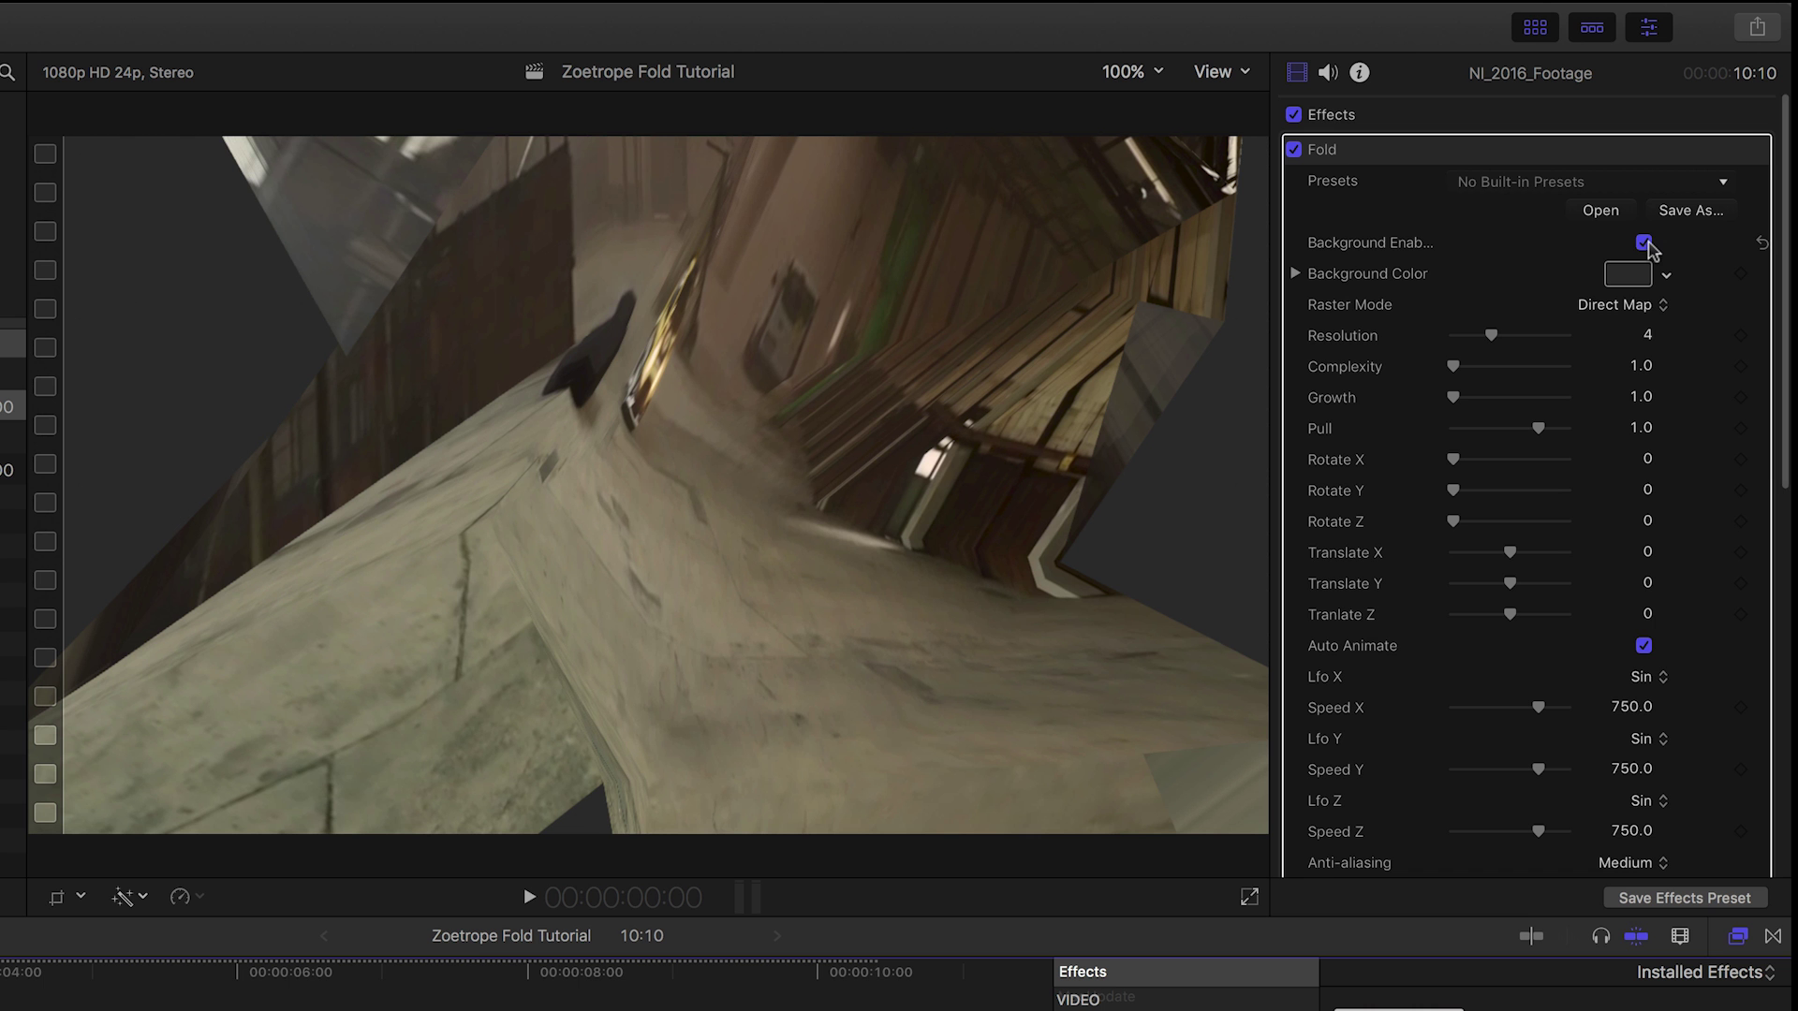
Tint the Fold background a darker blue using the Colors window.
left_click(1638, 274)
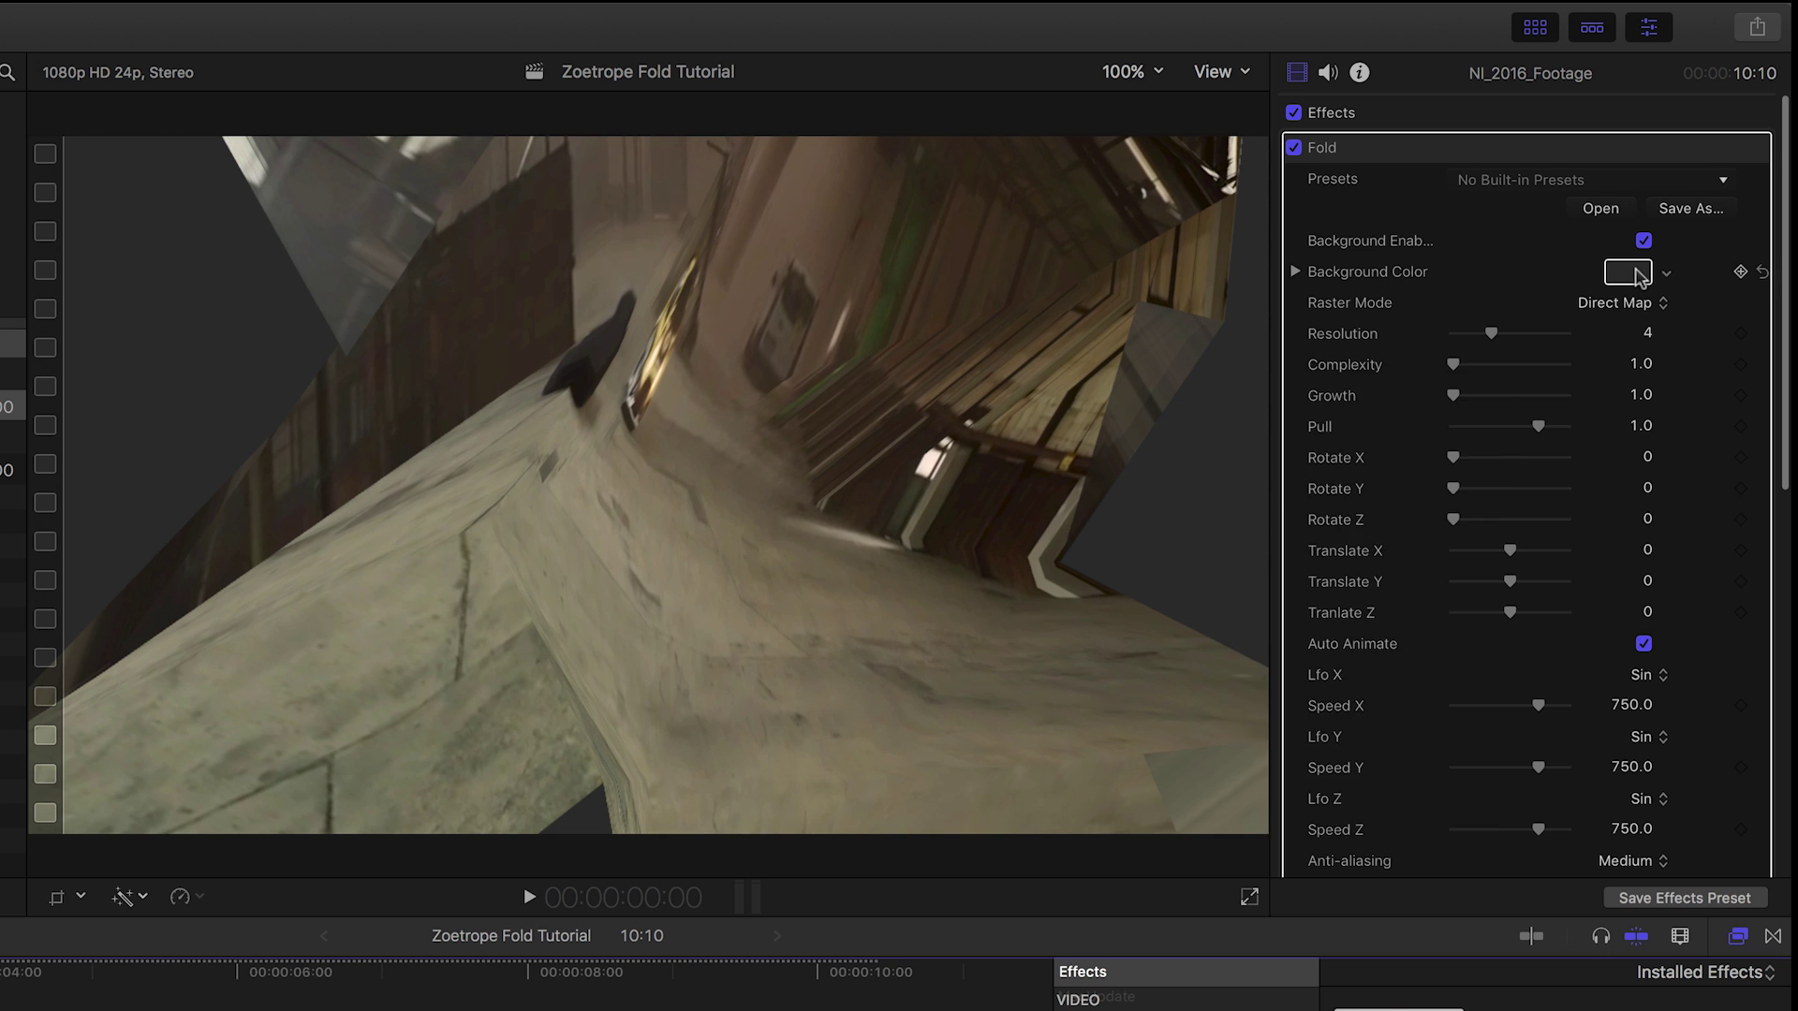
left_click(1329, 751)
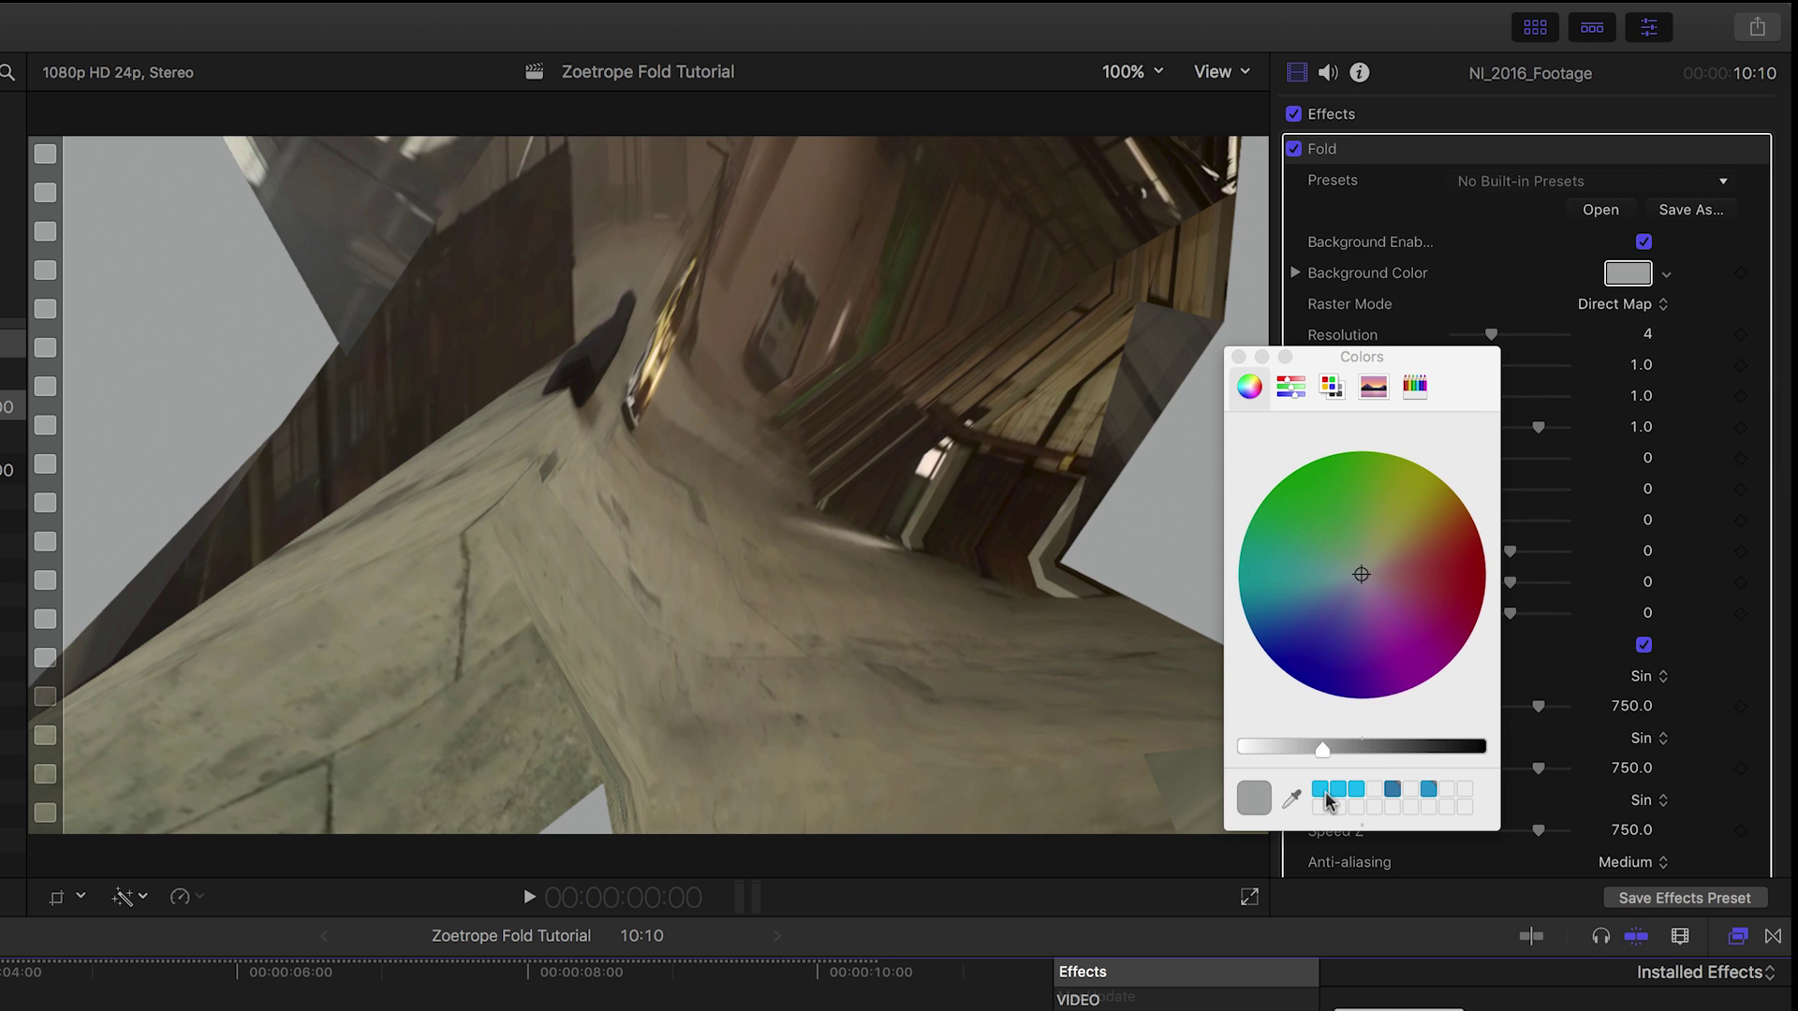
left_click(1322, 791)
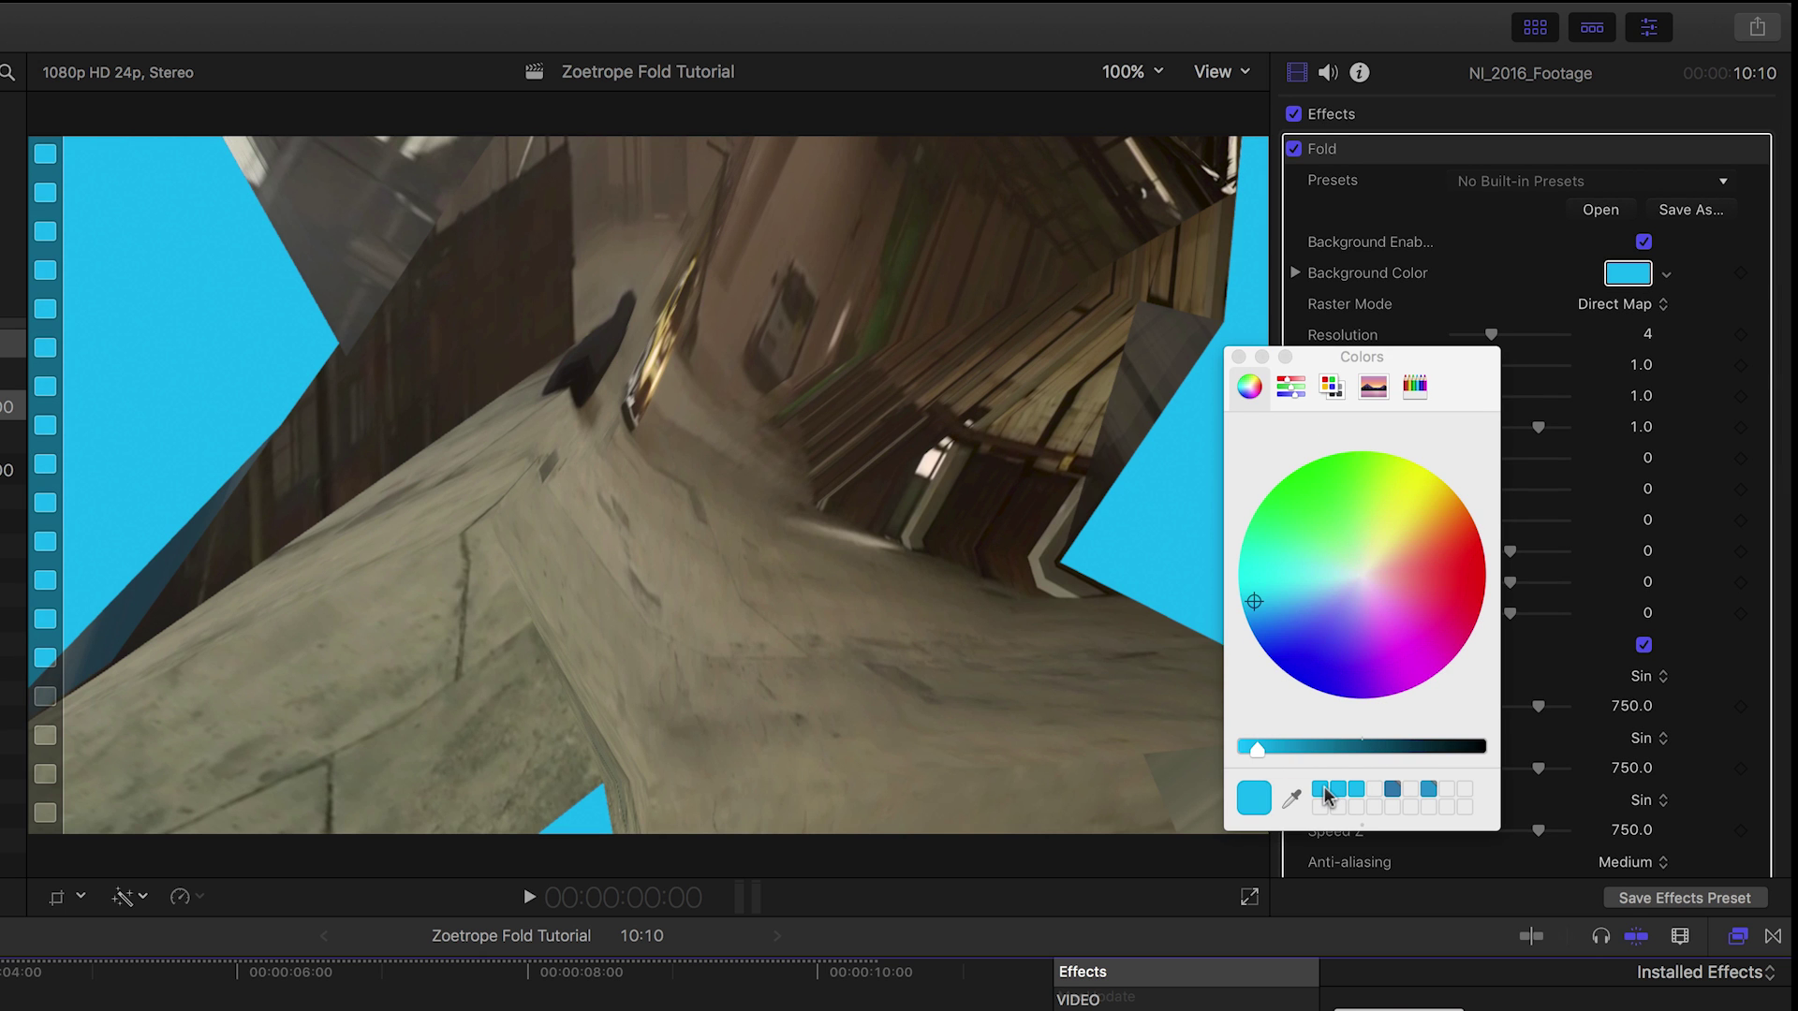
left_click(1389, 790)
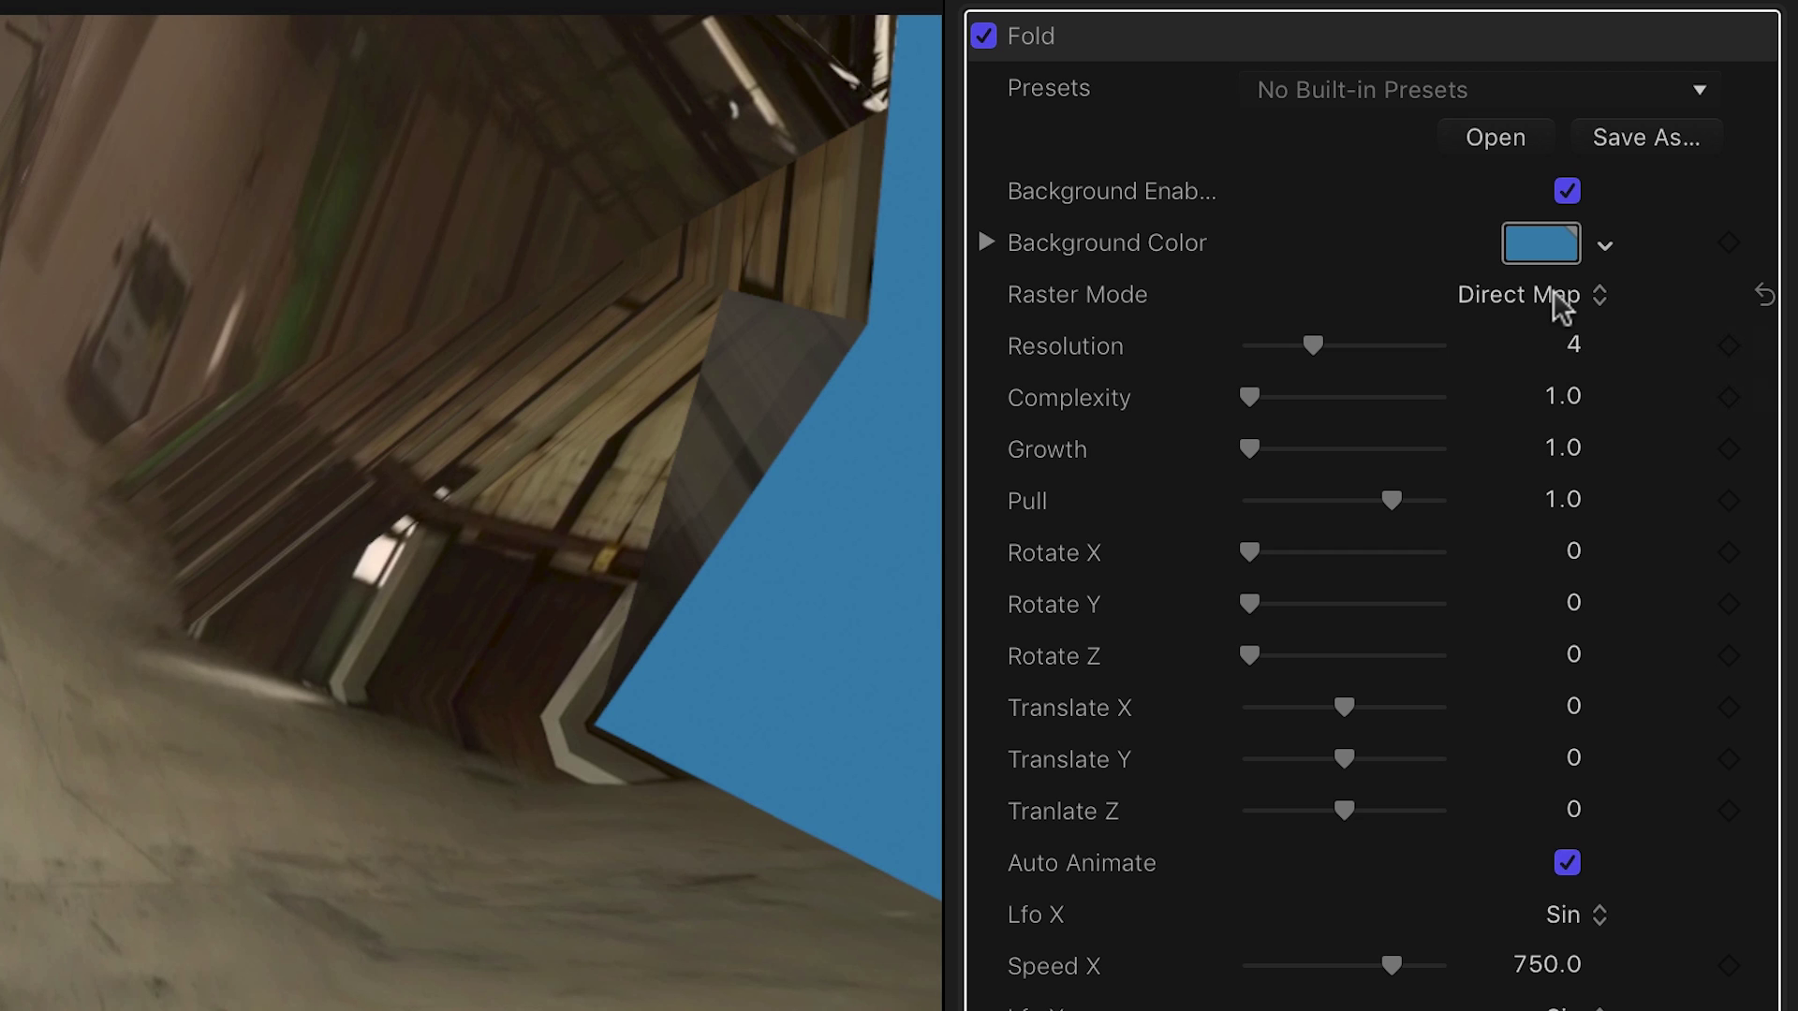
Try Striped raster mode, then switch to Streaked with streak strength 68.
left_click(1558, 308)
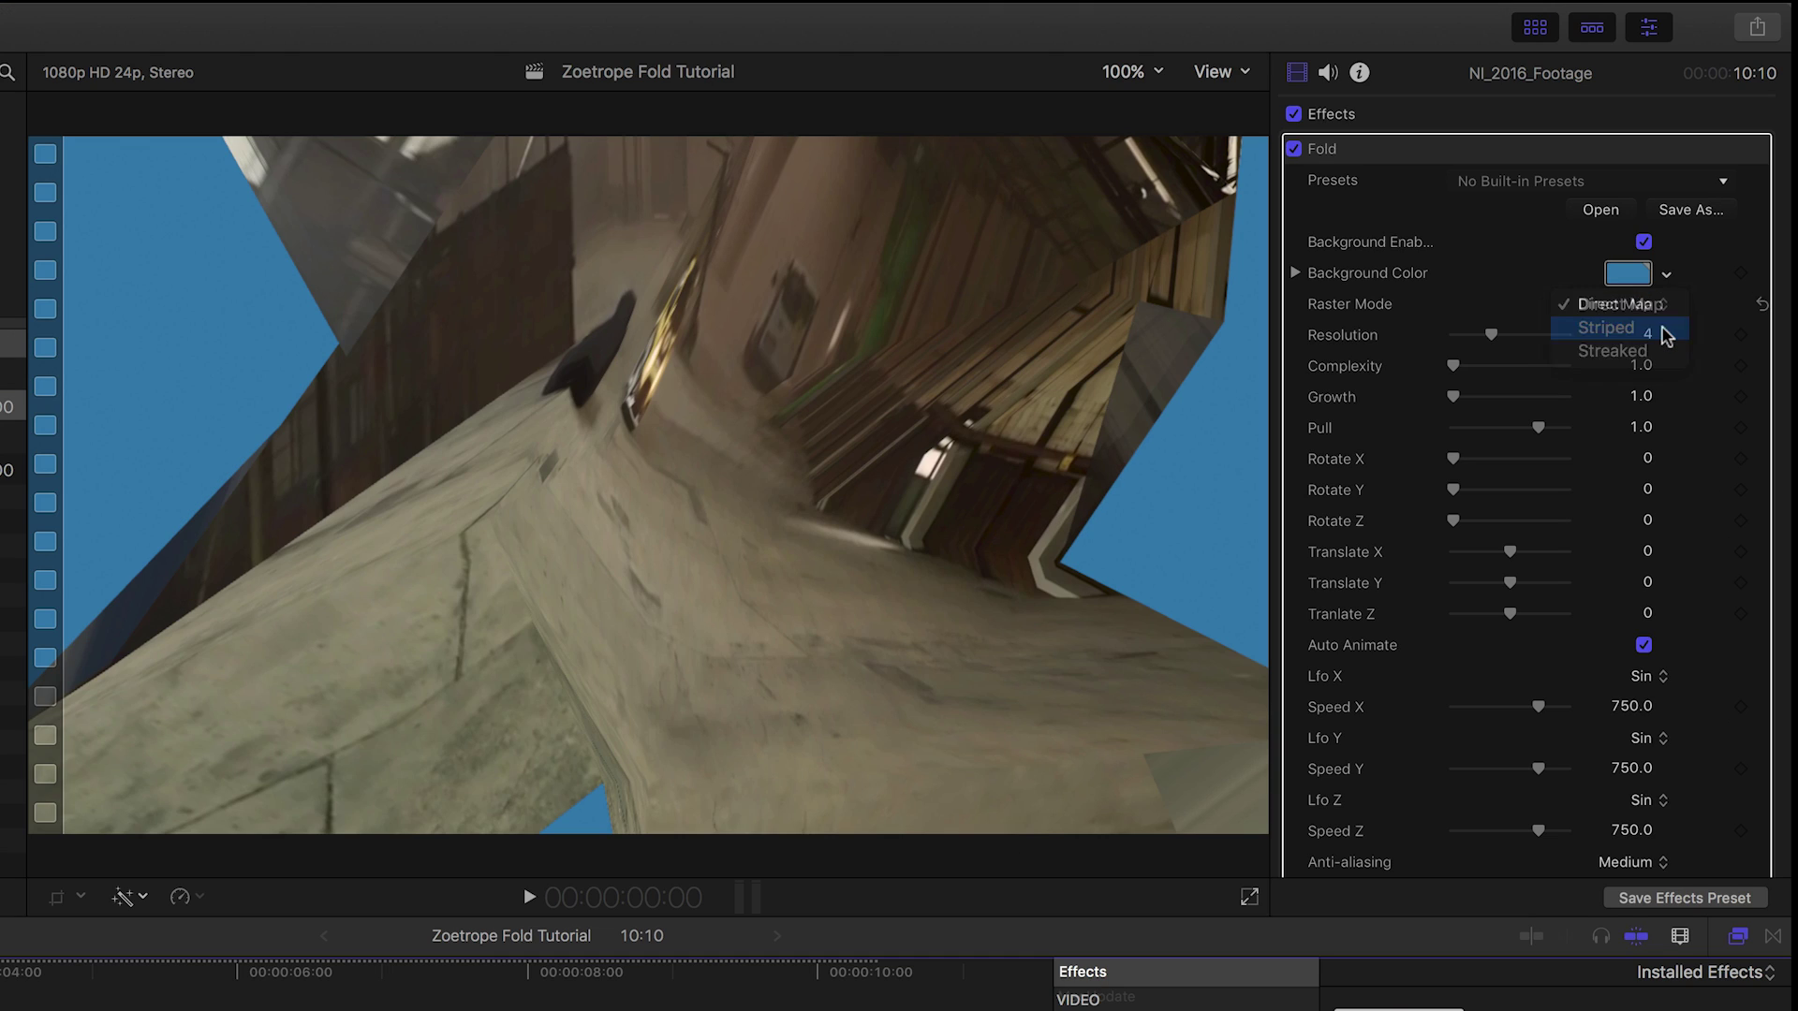
left_click(1666, 336)
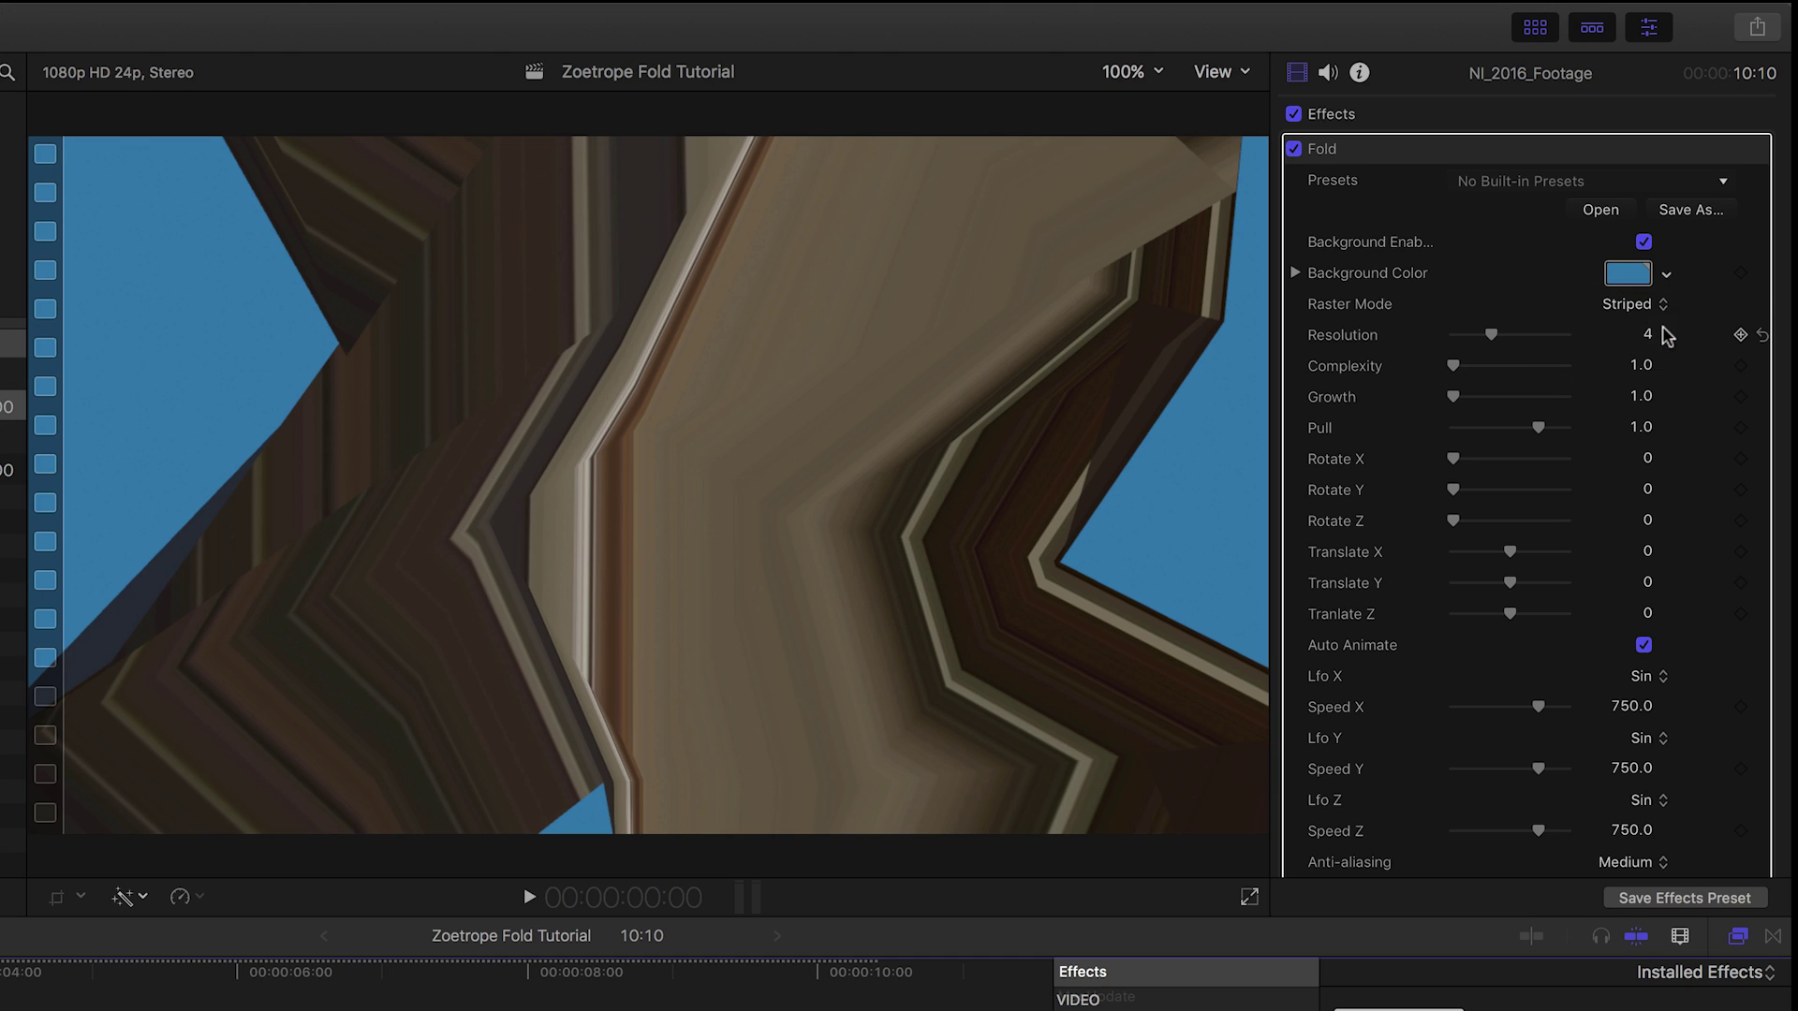
key("space")
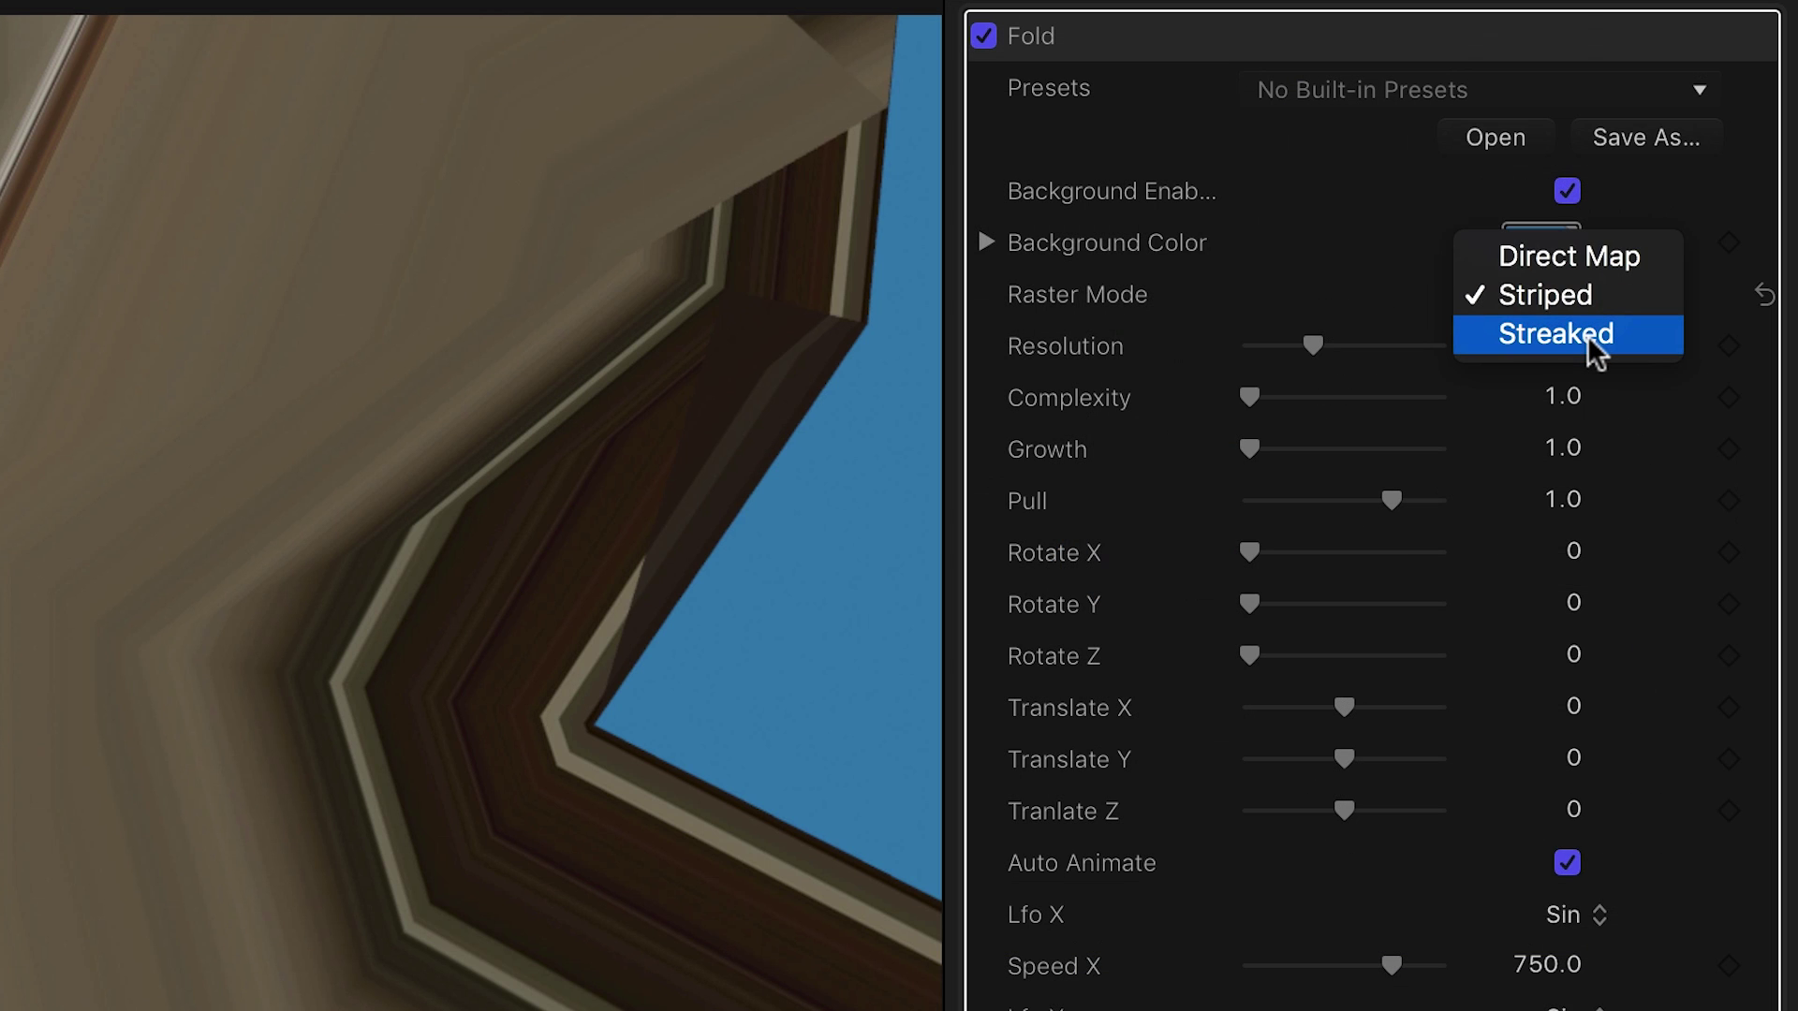
left_click(1588, 335)
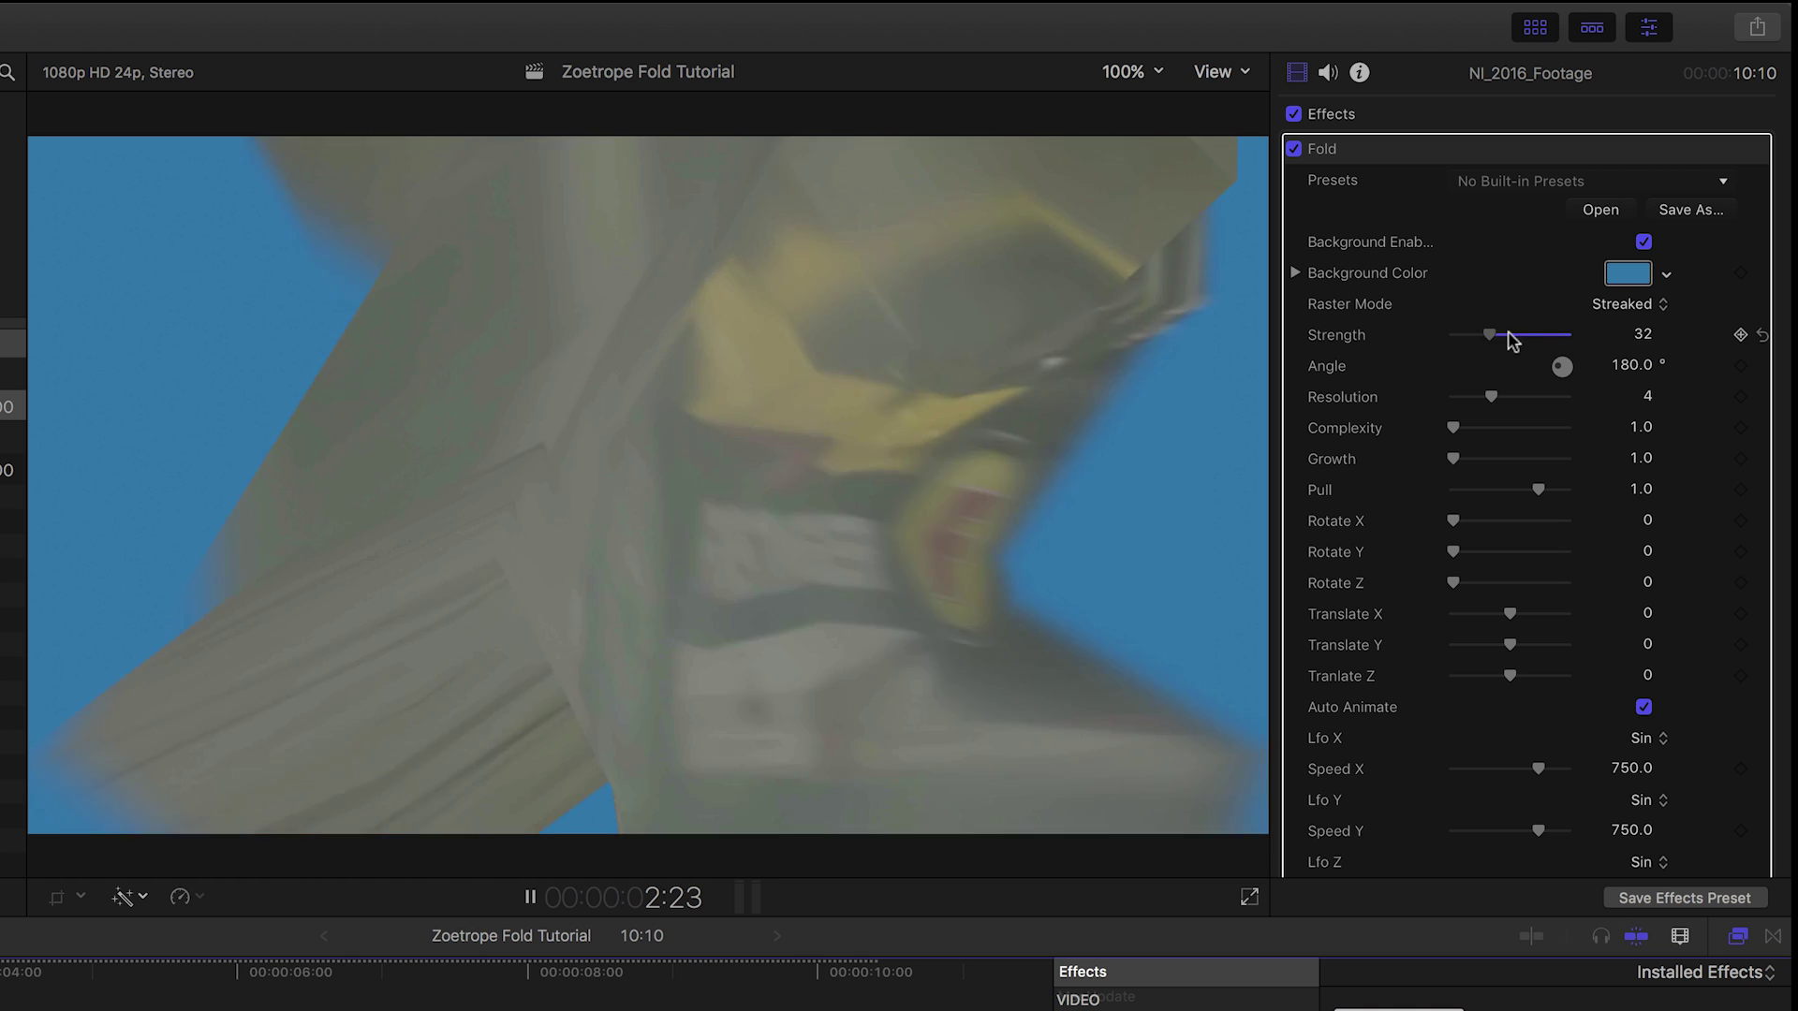
left_click_drag(1509, 341, 1629, 364)
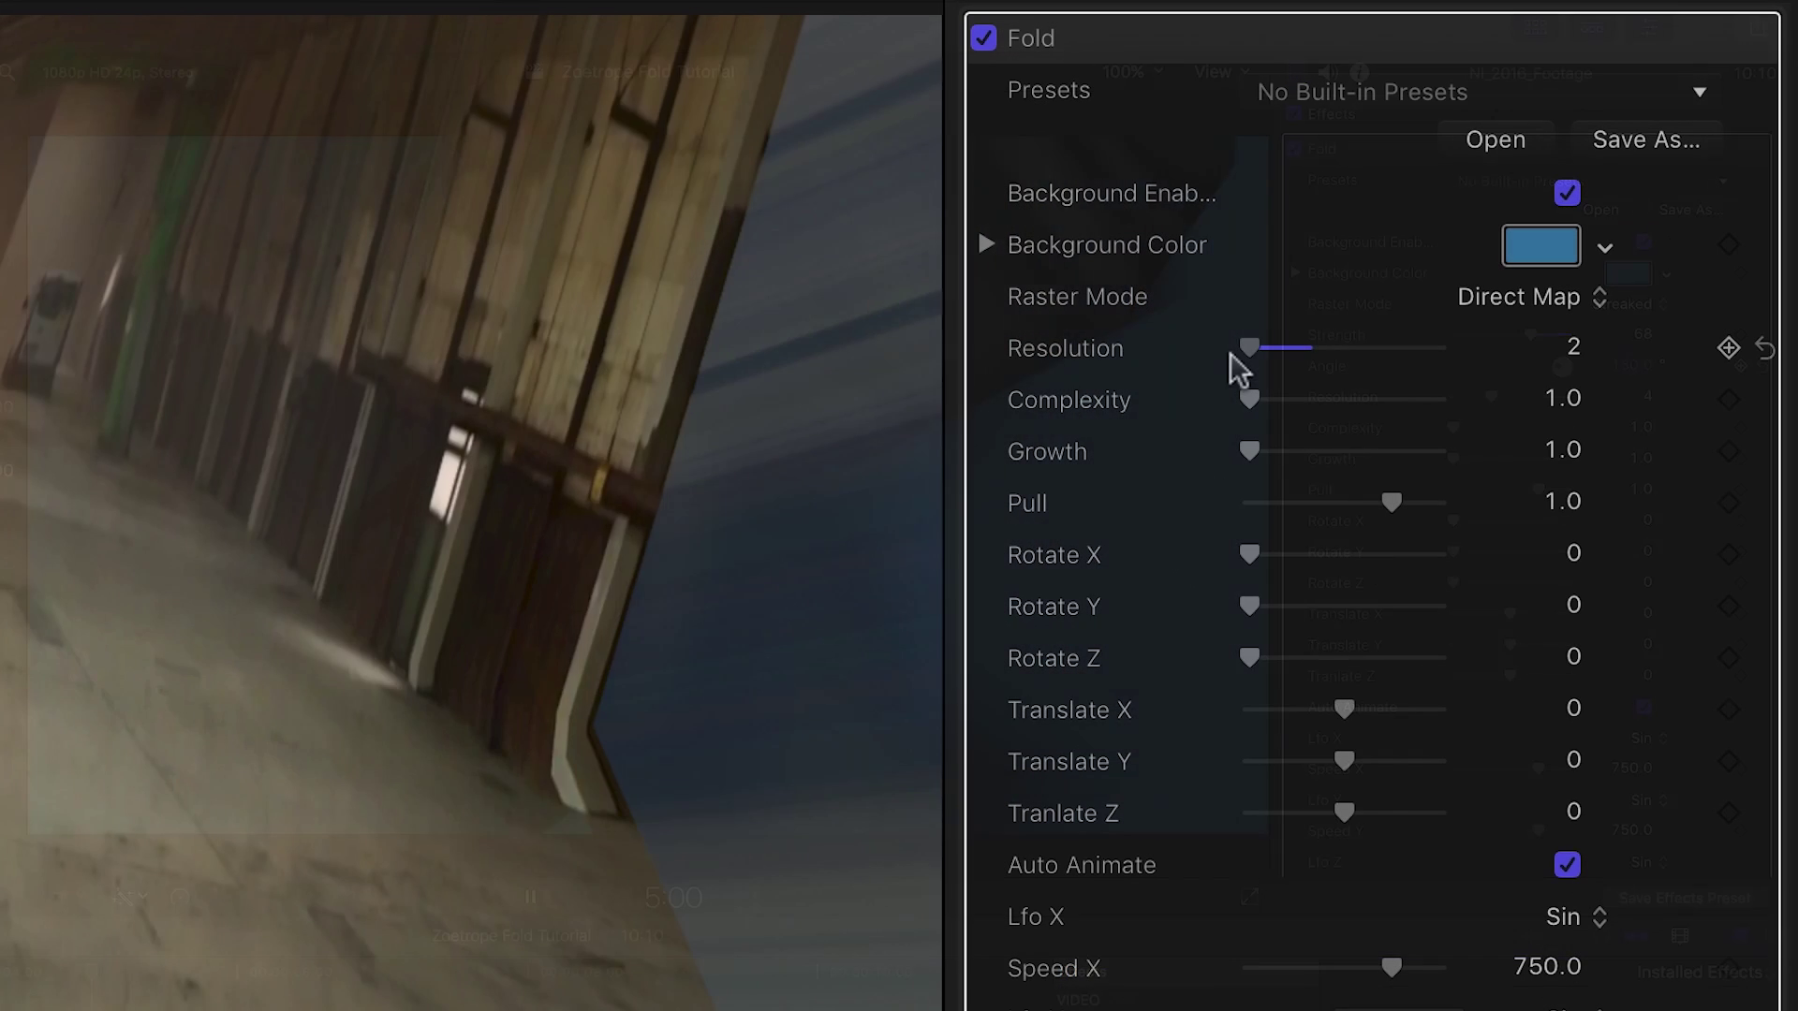
Raise the Fold resolution and complexity, preview the shape, then shift the image along X.
mouse_move(1227, 361)
left_mouse_down()
mouse_move(1613, 352)
mouse_move(1446, 354)
mouse_move(1577, 350)
left_mouse_up()
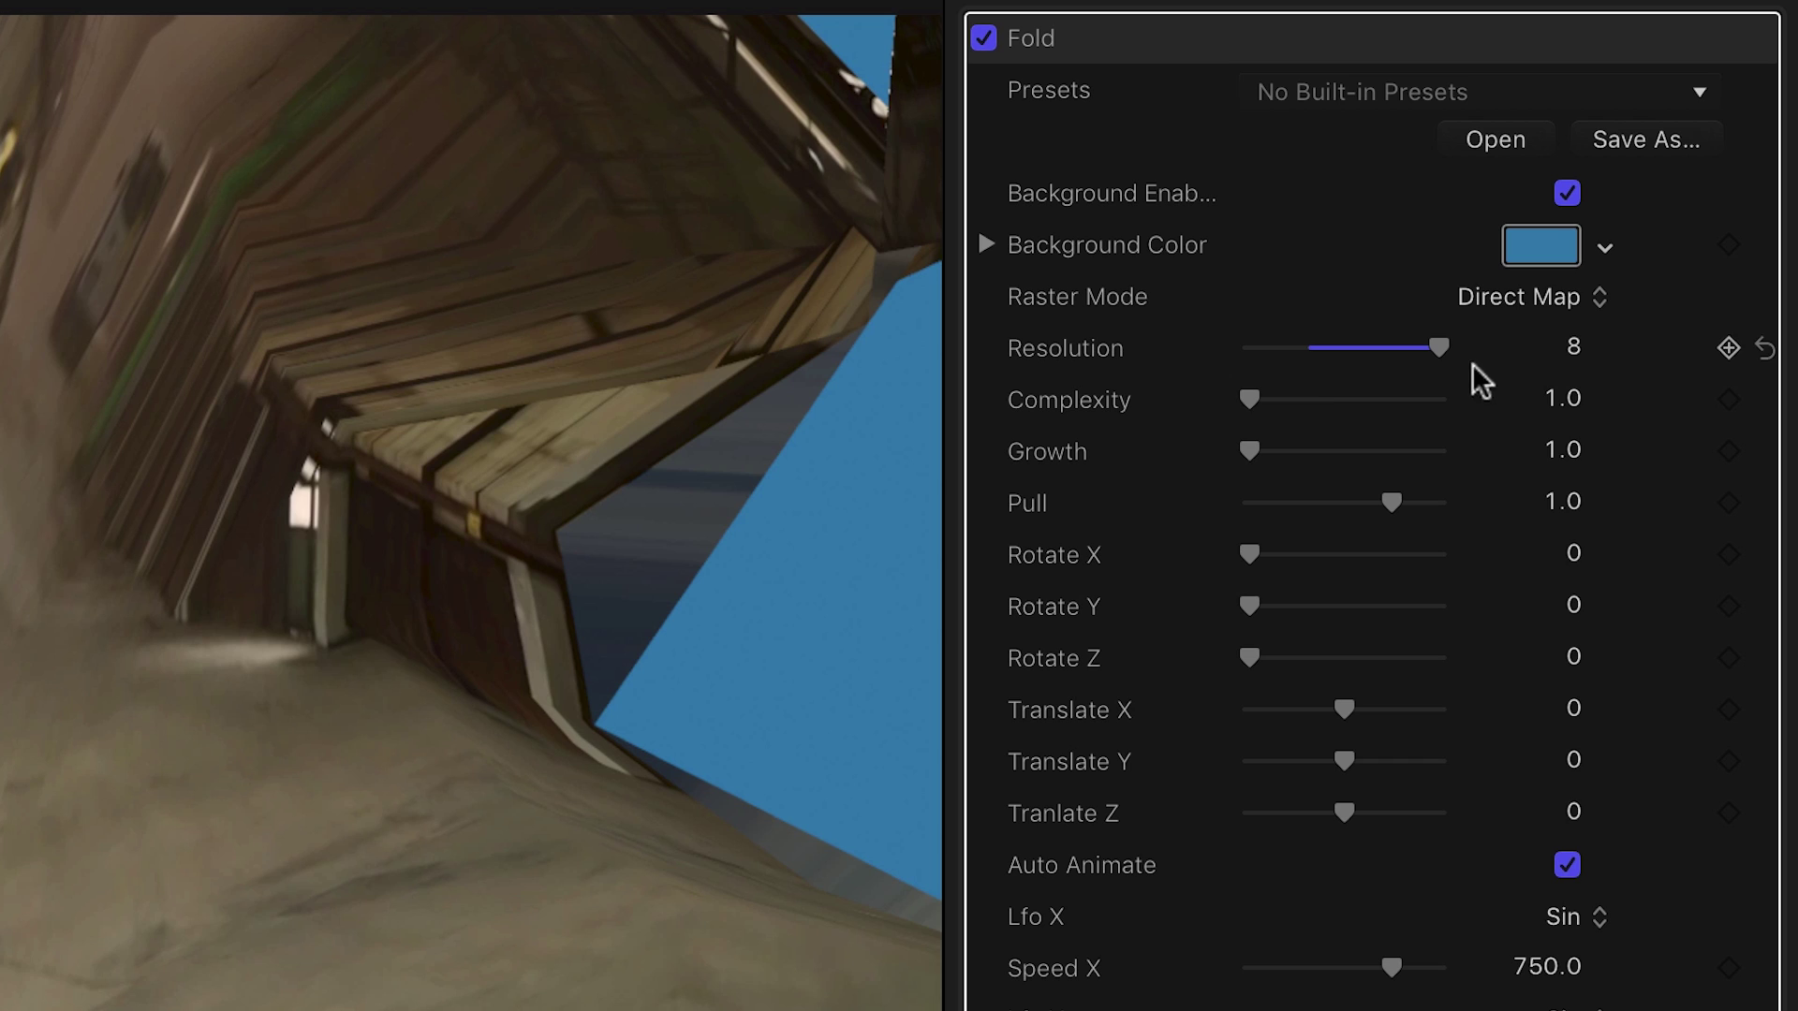
left_click_drag(1276, 399, 1462, 407)
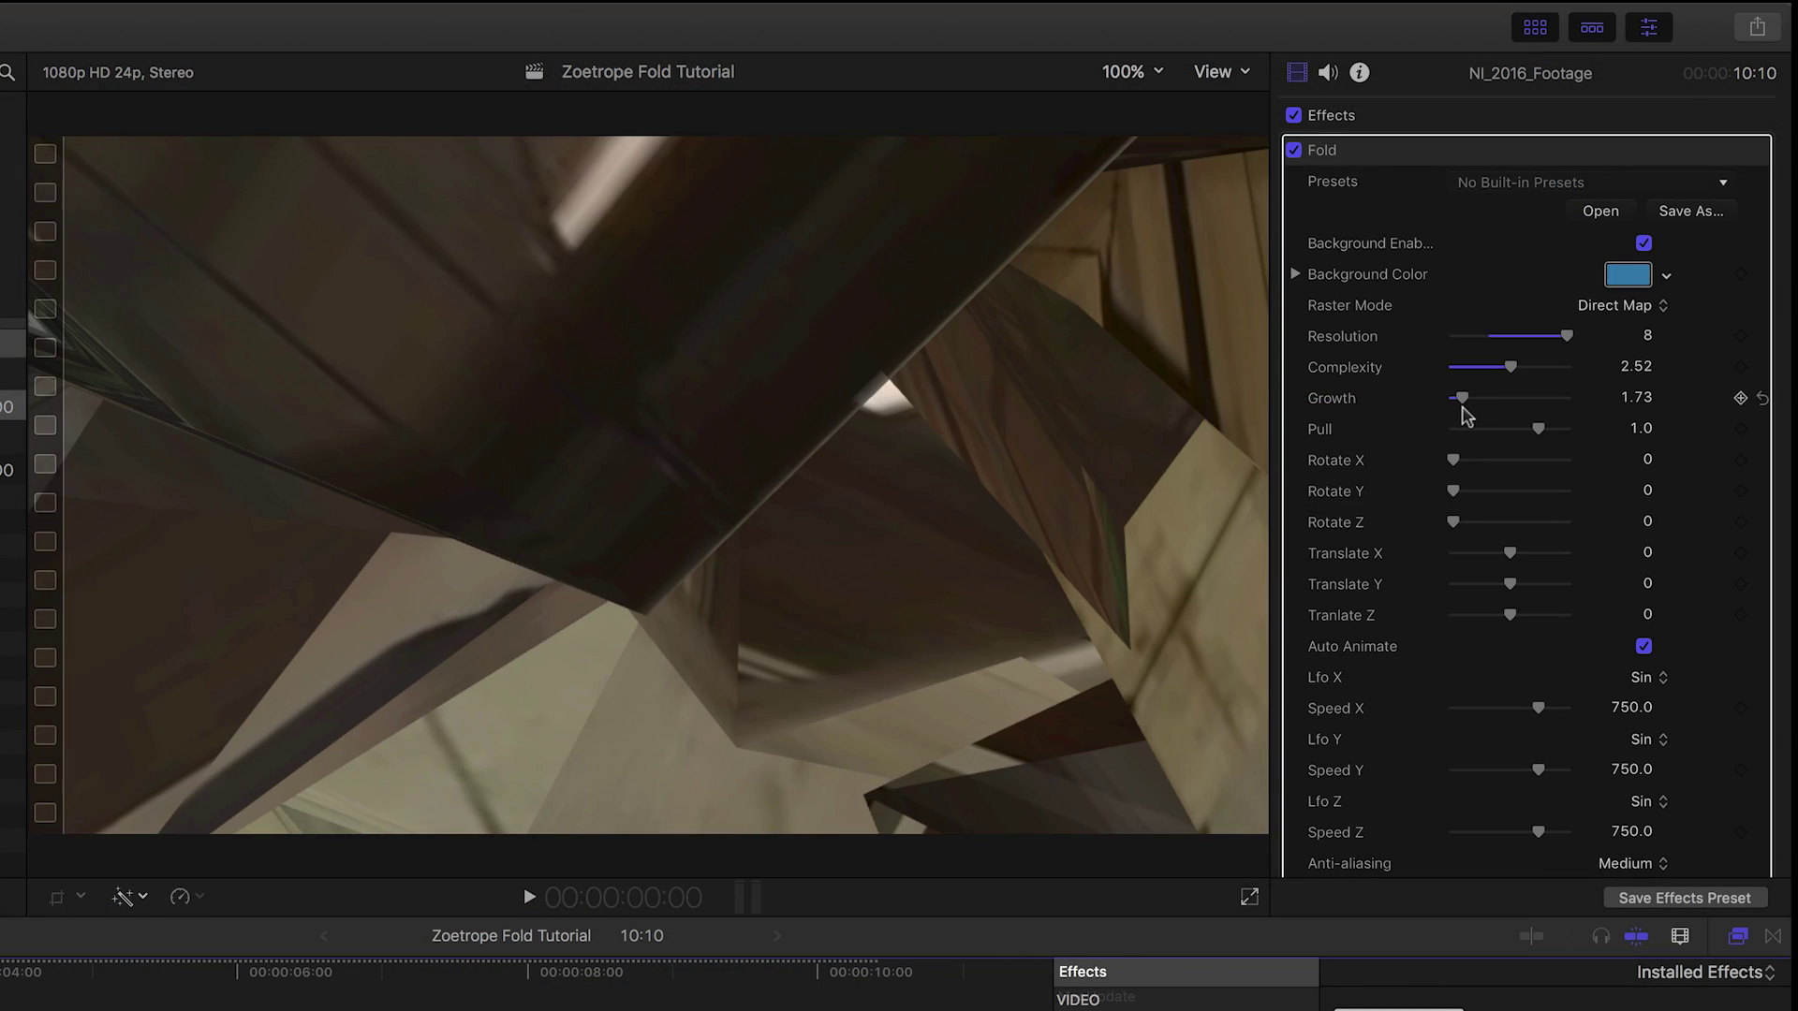
key("space")
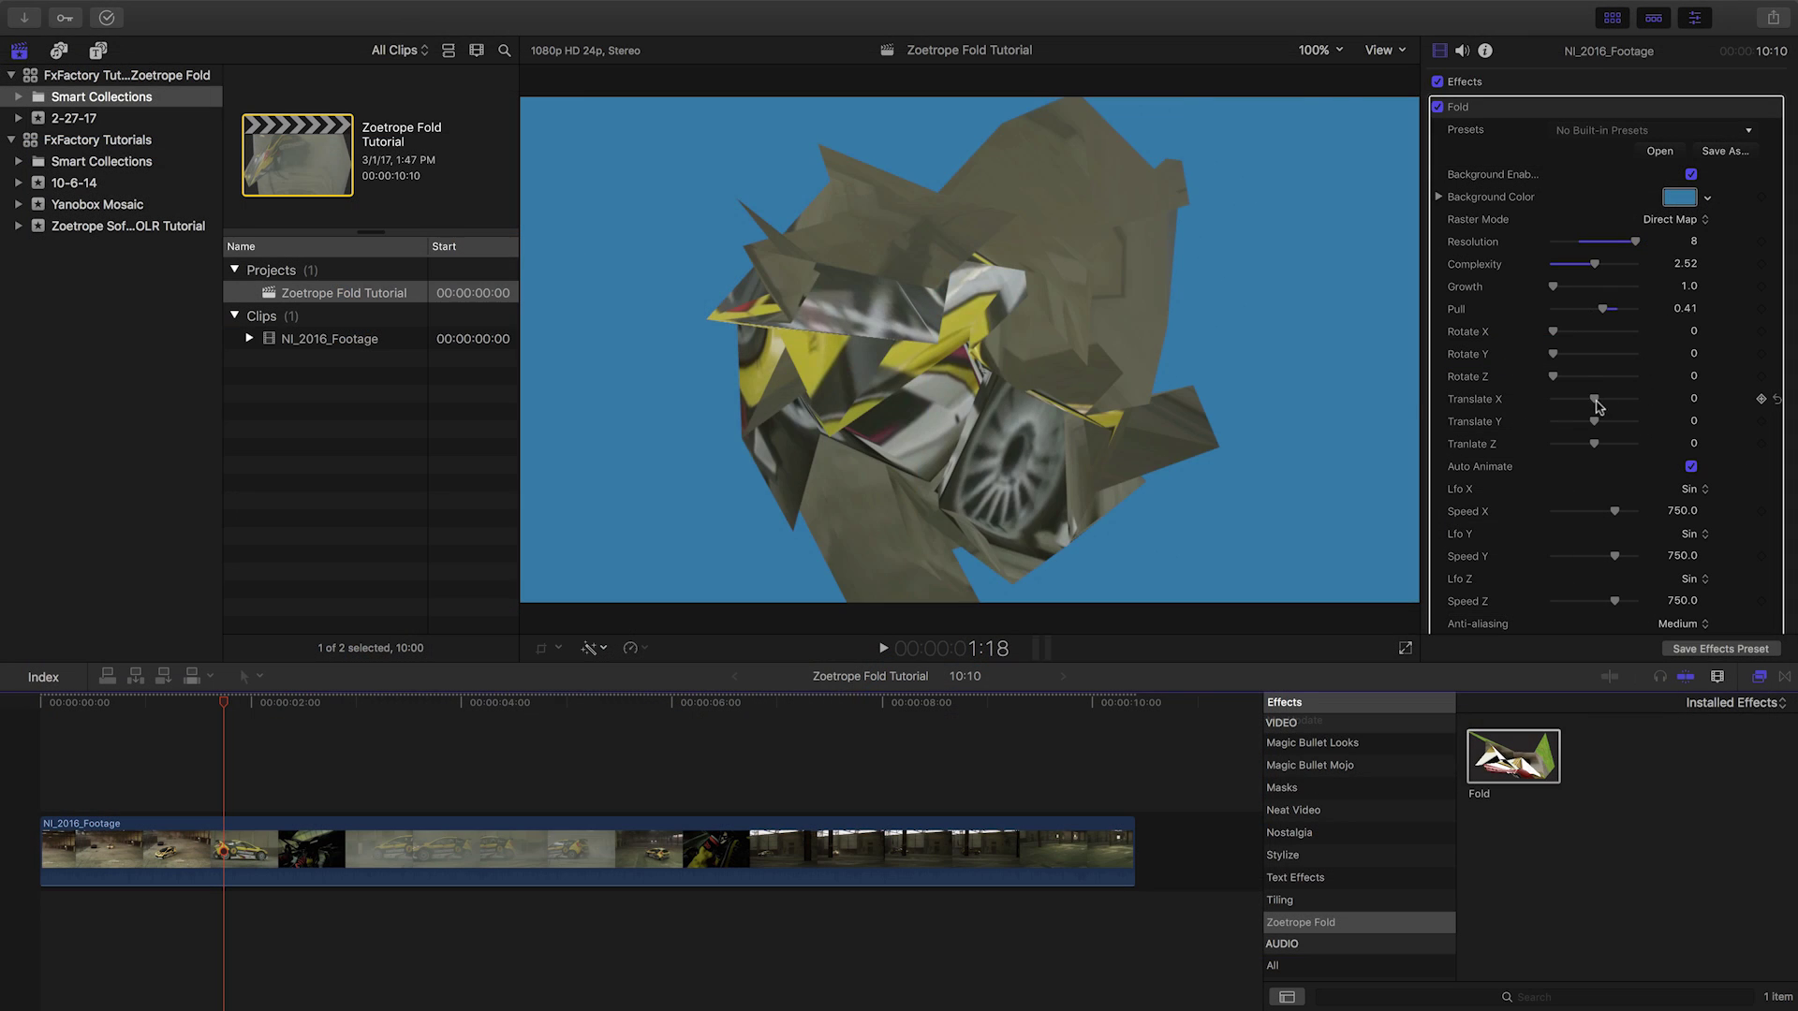
mouse_move(1595, 401)
left_mouse_down()
mouse_move(1629, 428)
mouse_move(1598, 432)
mouse_move(1625, 449)
mouse_move(1593, 449)
left_mouse_up()
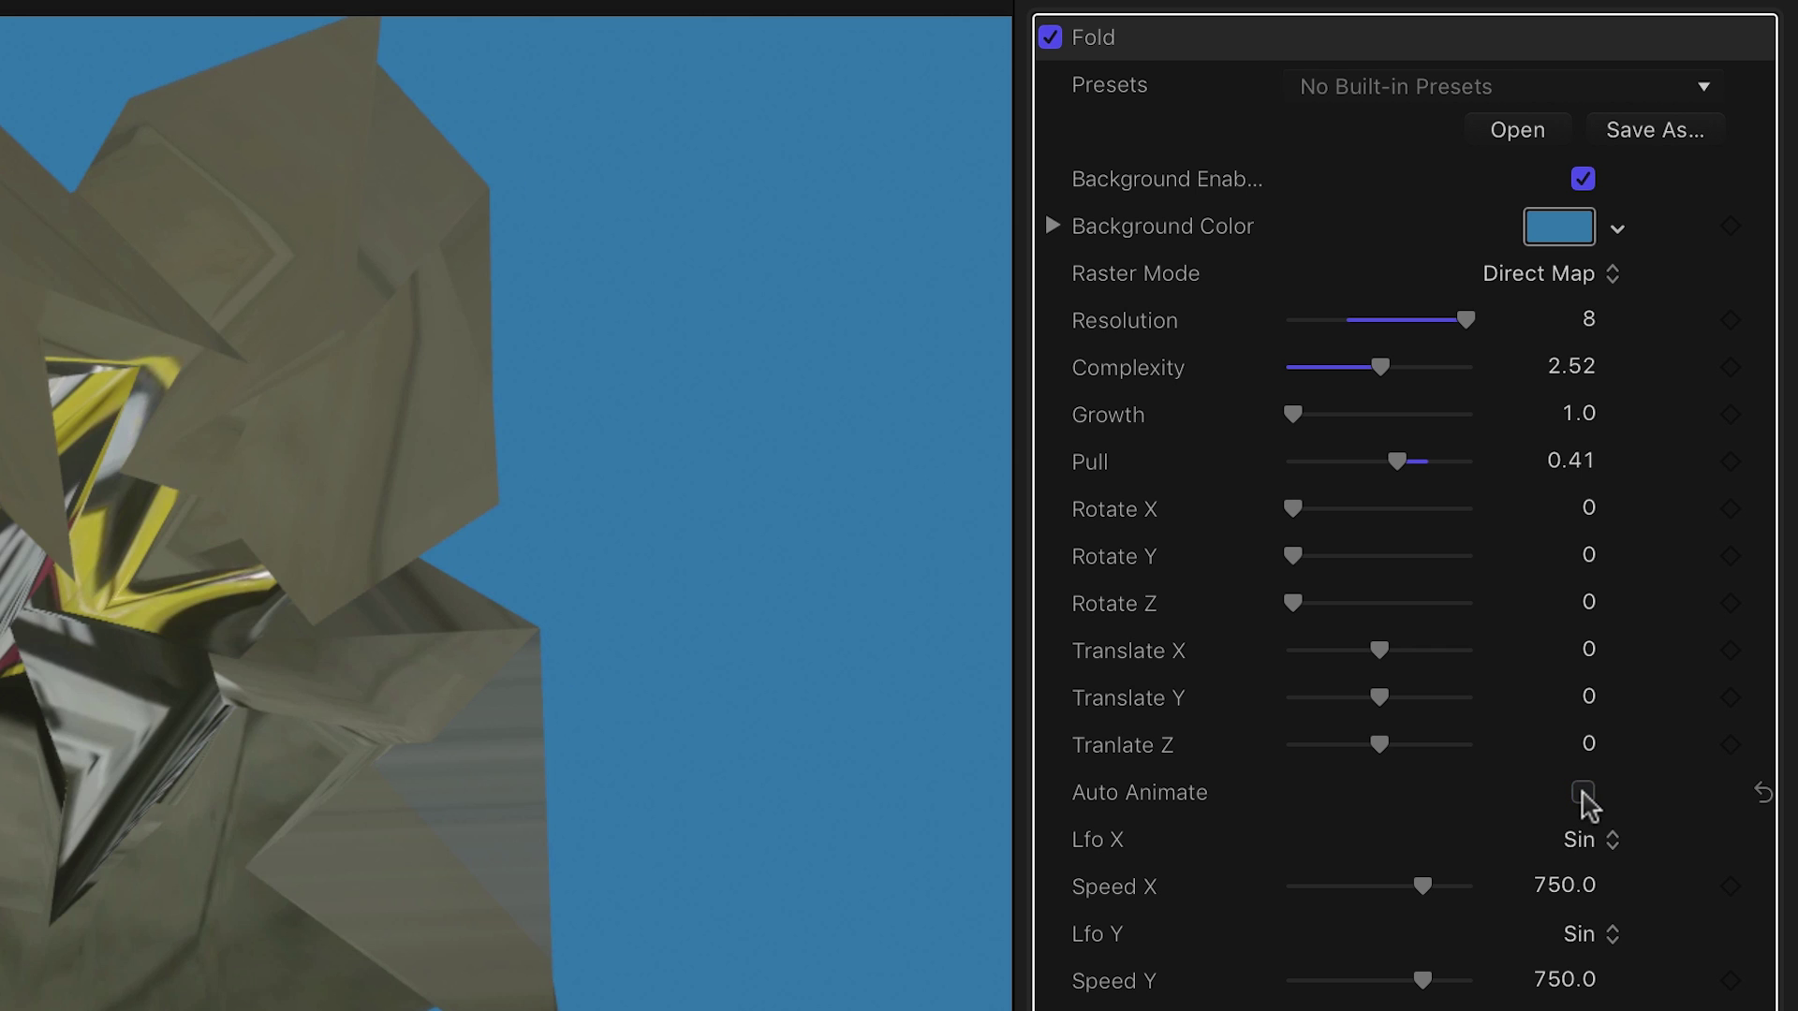
Turn off Auto Animate, set Animate Y to about 0.9, and preview the animation.
left_click(1582, 793)
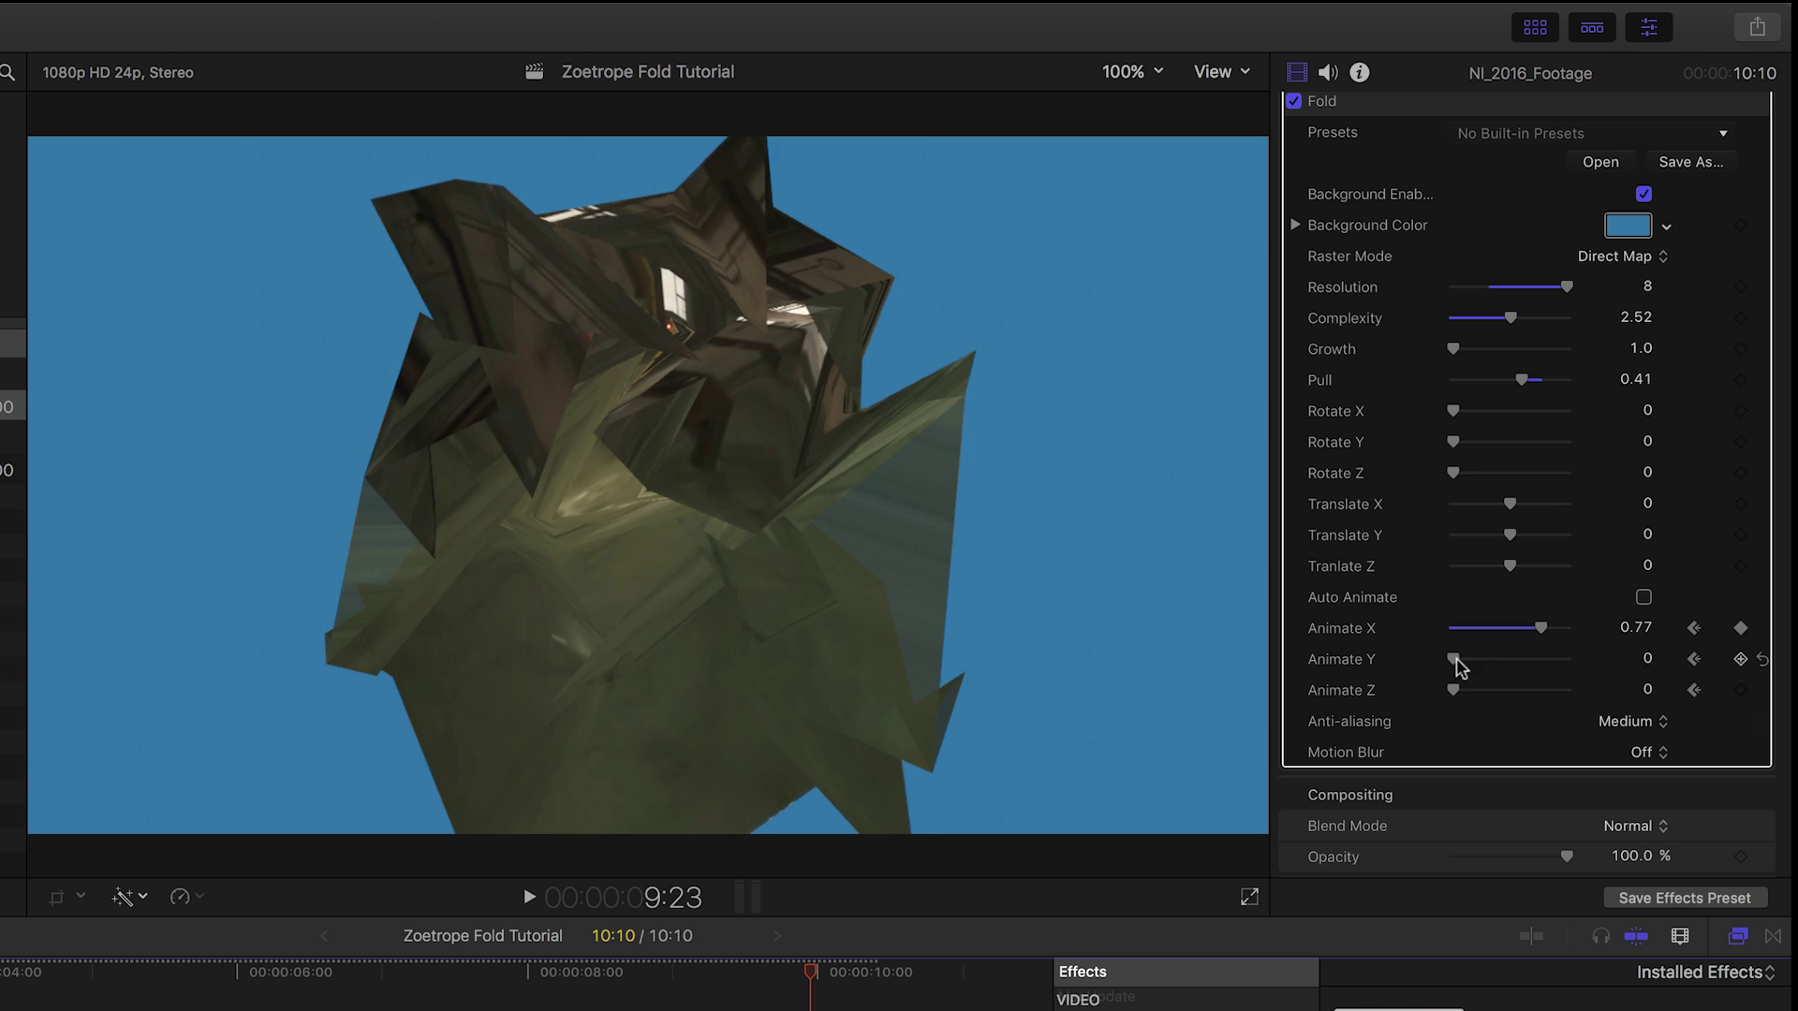
left_click_drag(1455, 666, 1559, 673)
left_click_drag(1455, 692, 1493, 692)
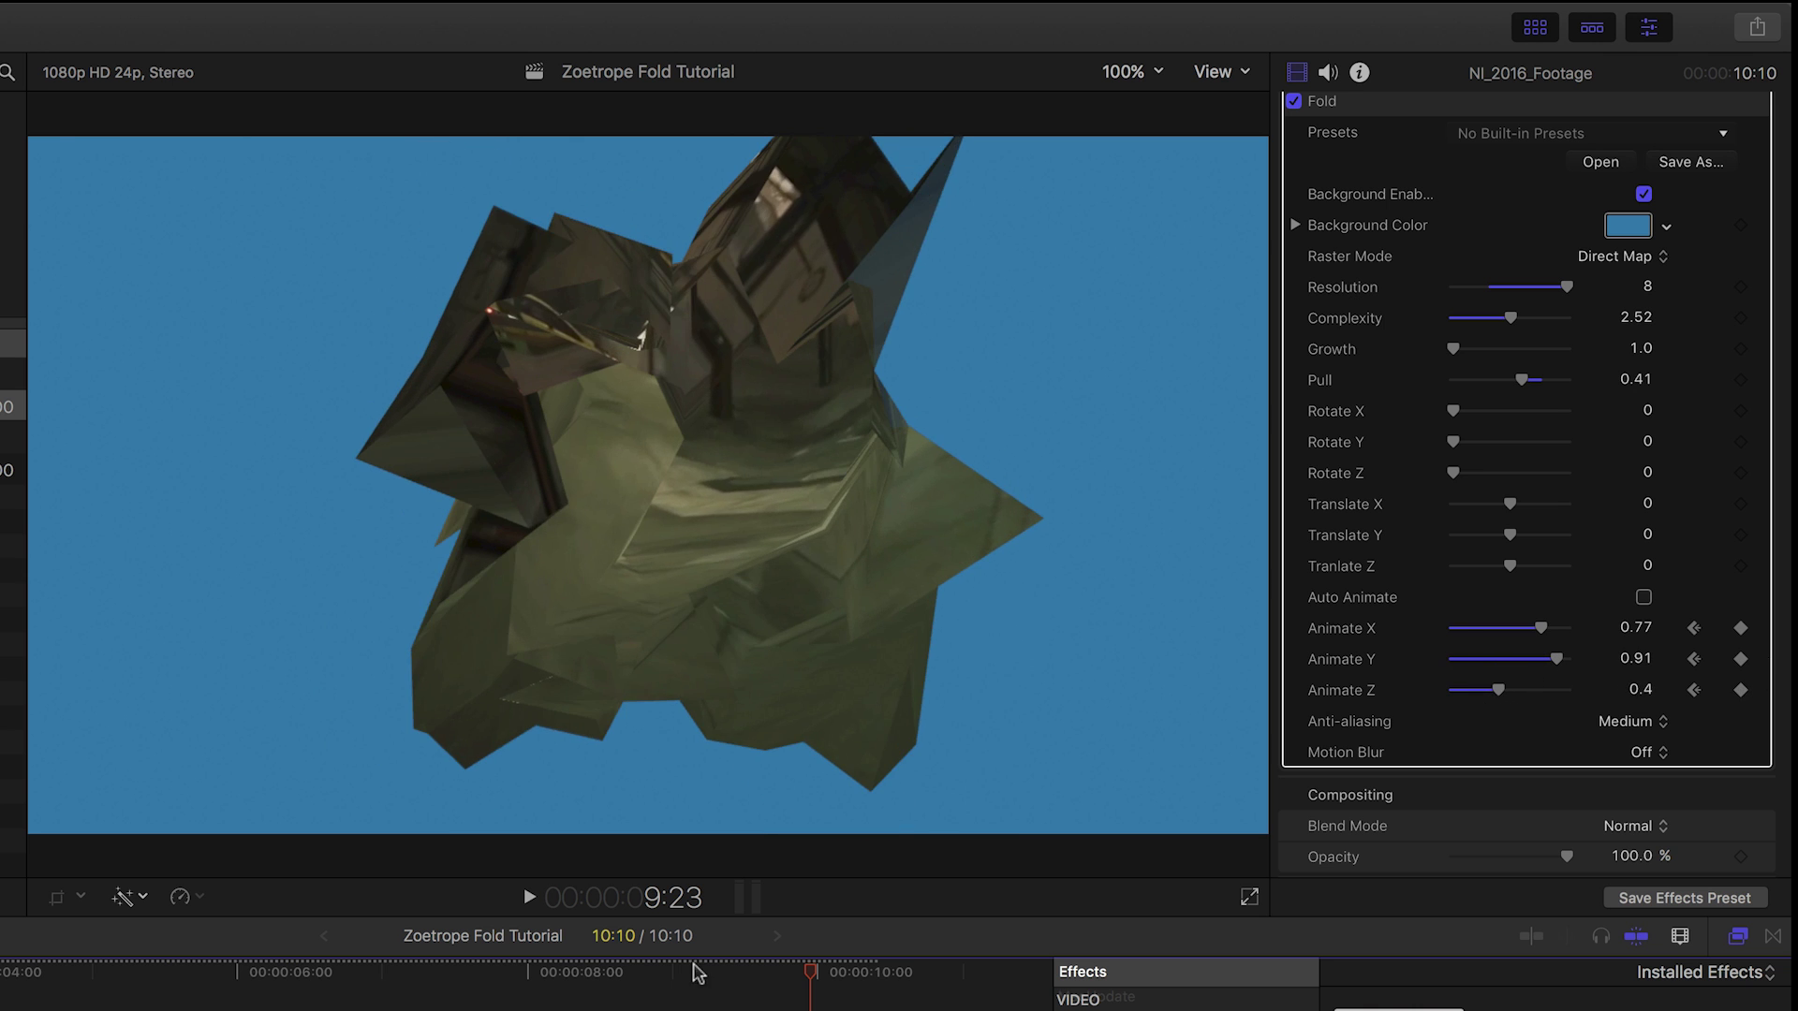
key("space")
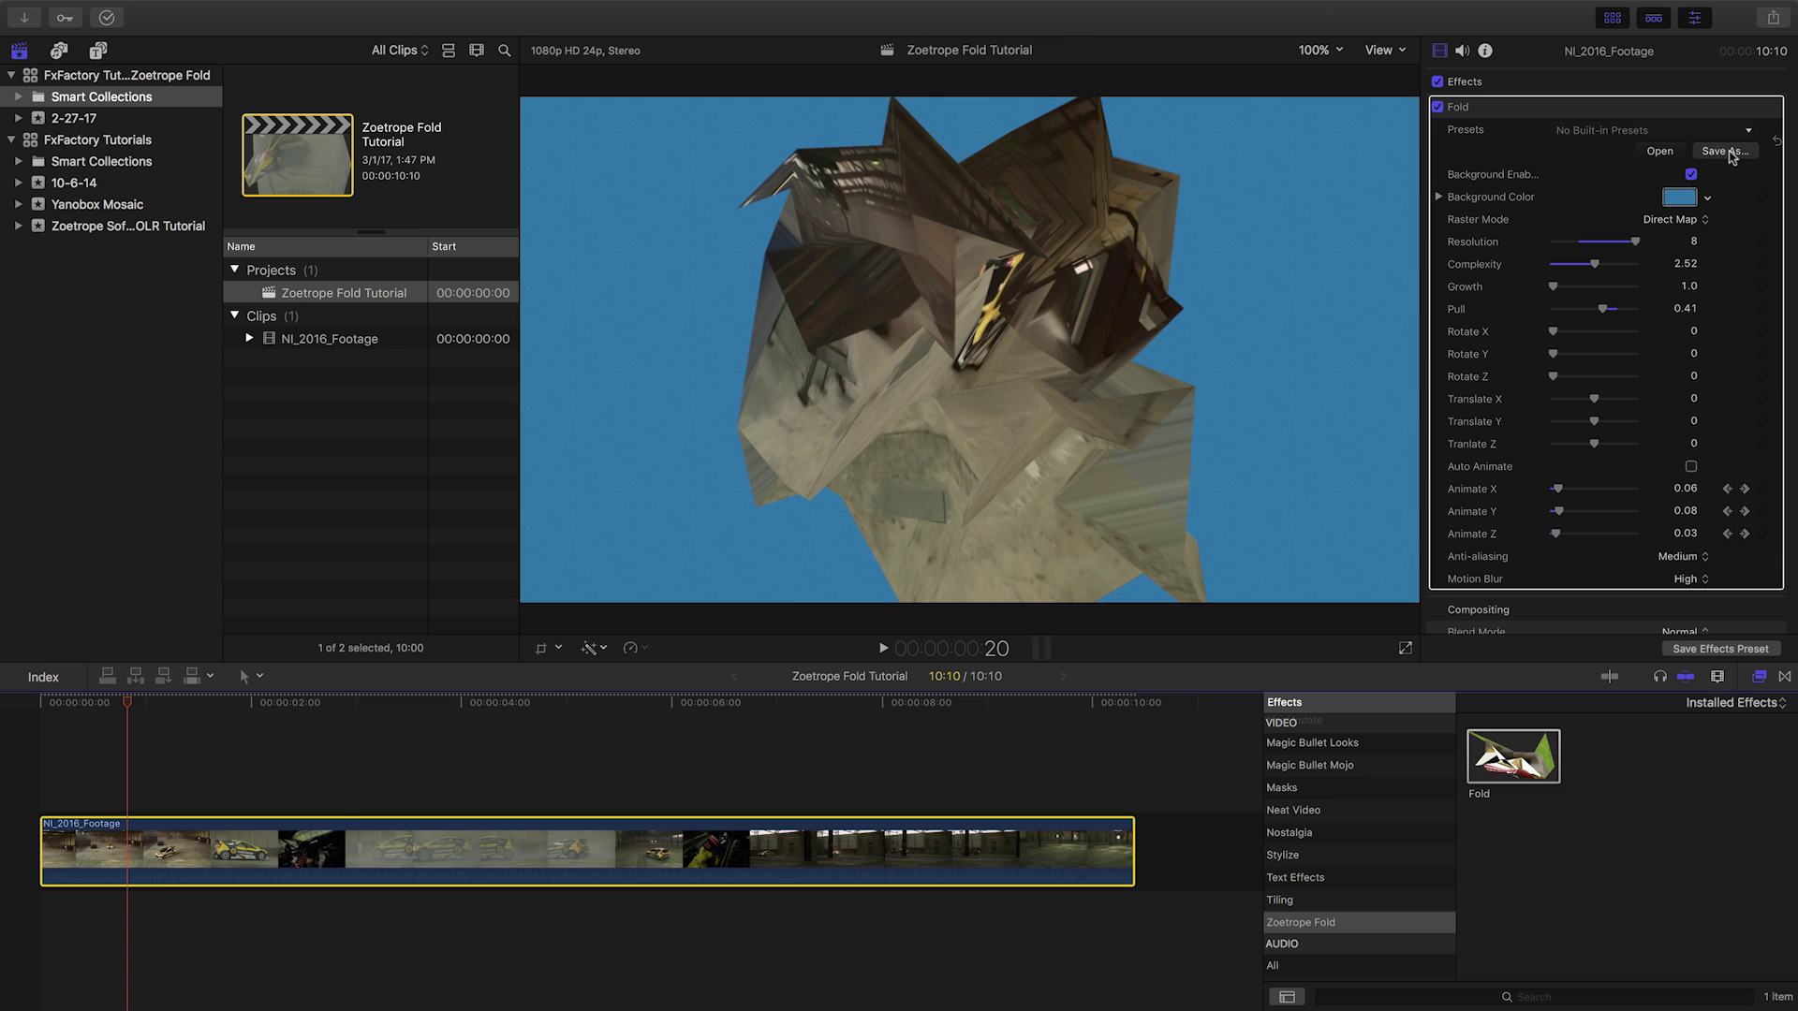
Open the Fold Presets Save As dialog to store the settings as 'Fold 1'.
left_click(1730, 152)
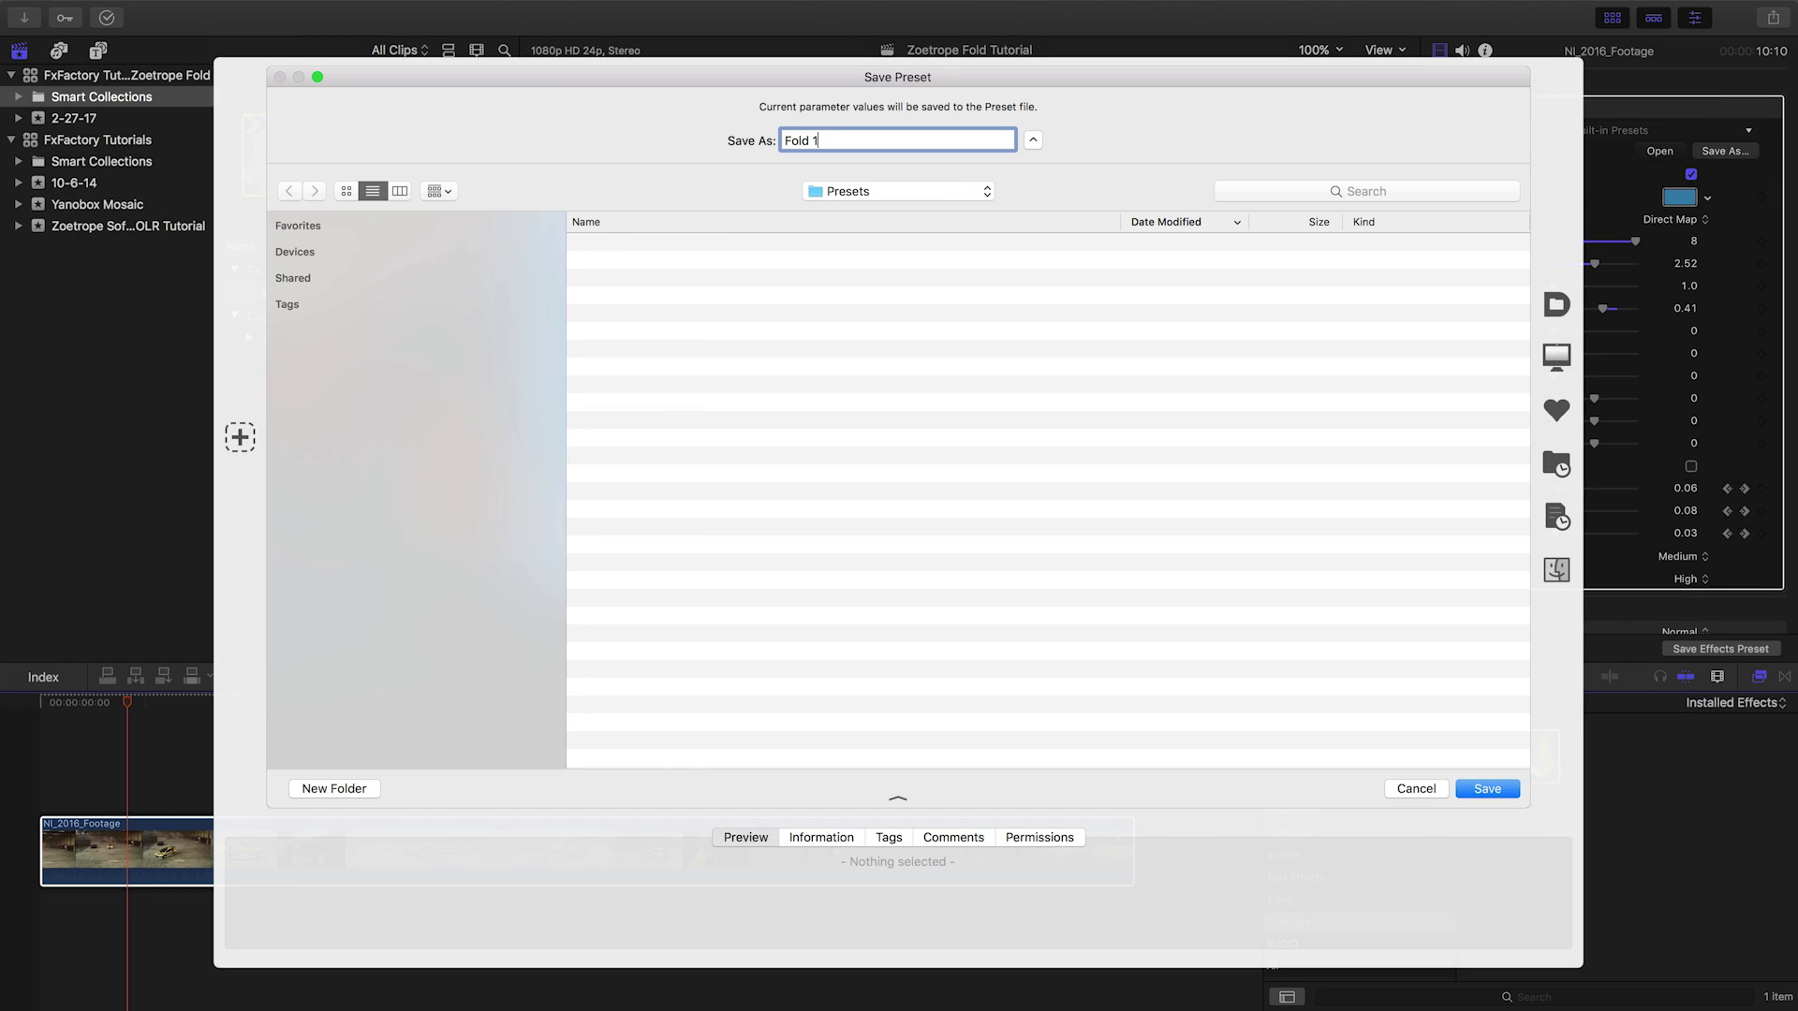